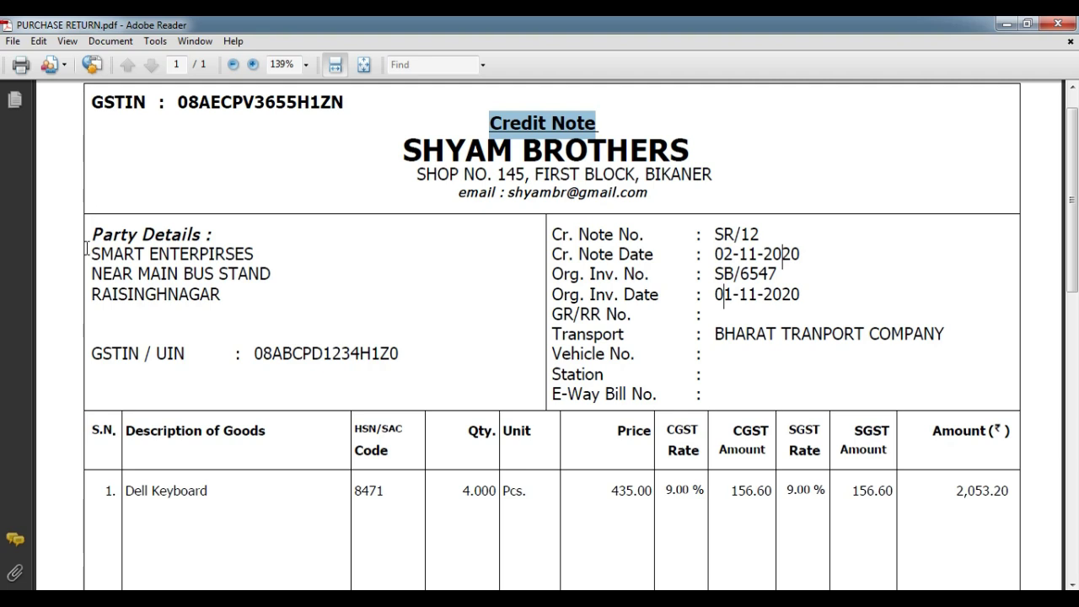
Examine the Shyam Brothers credit note's party name, returned item and quantity
{"action": "triple_click", "coordinate": [90, 253]}
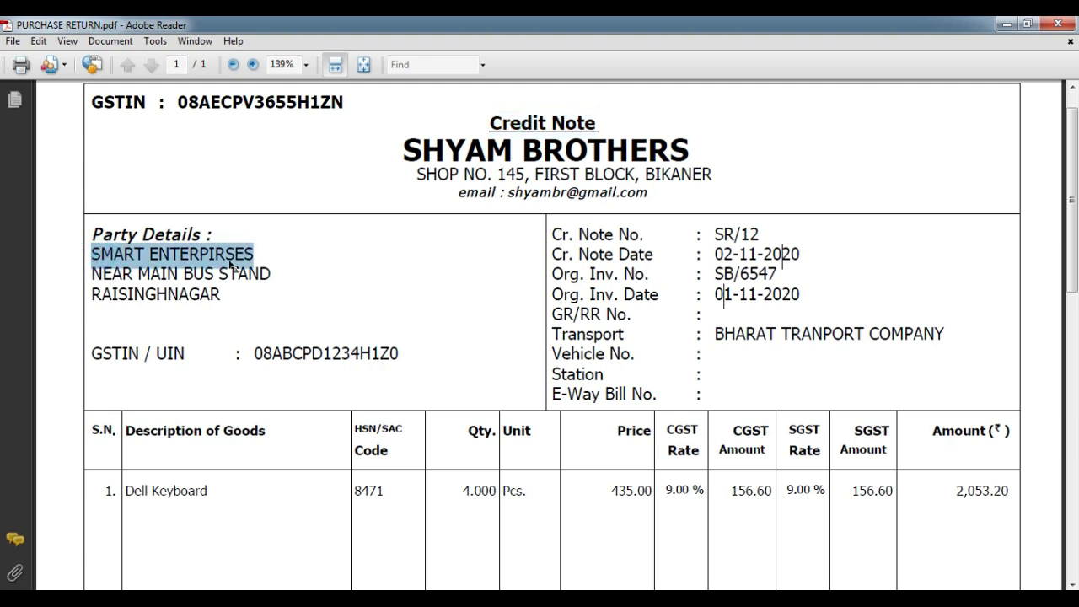
{"action": "left_click", "coordinate": [472, 259]}
{"action": "scroll", "coordinate": [469, 268], "scroll_direction": "down", "scroll_amount": 1}
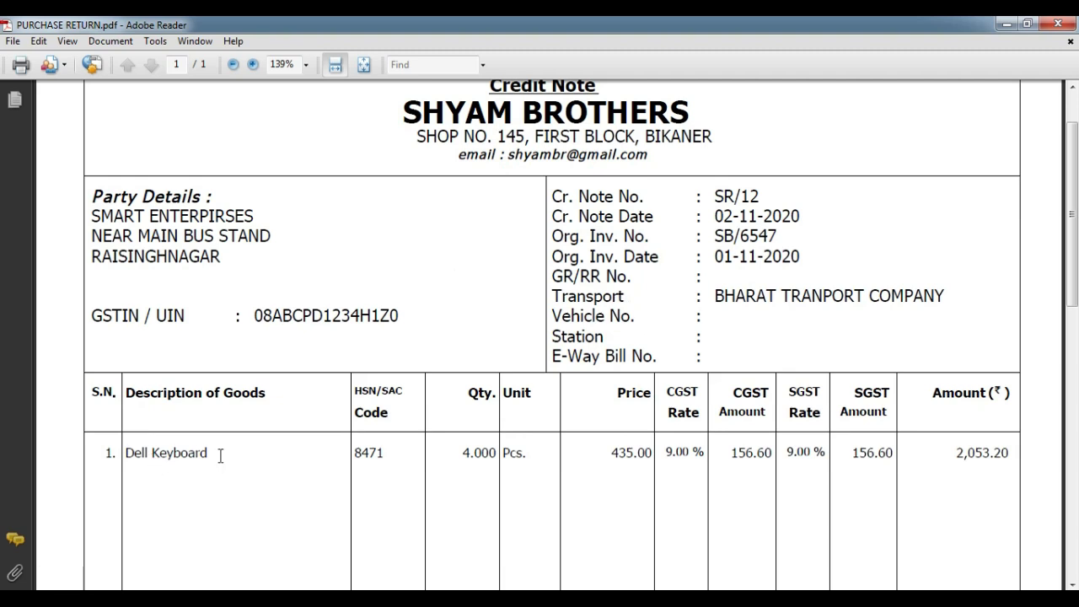
{"action": "triple_click", "coordinate": [126, 453]}
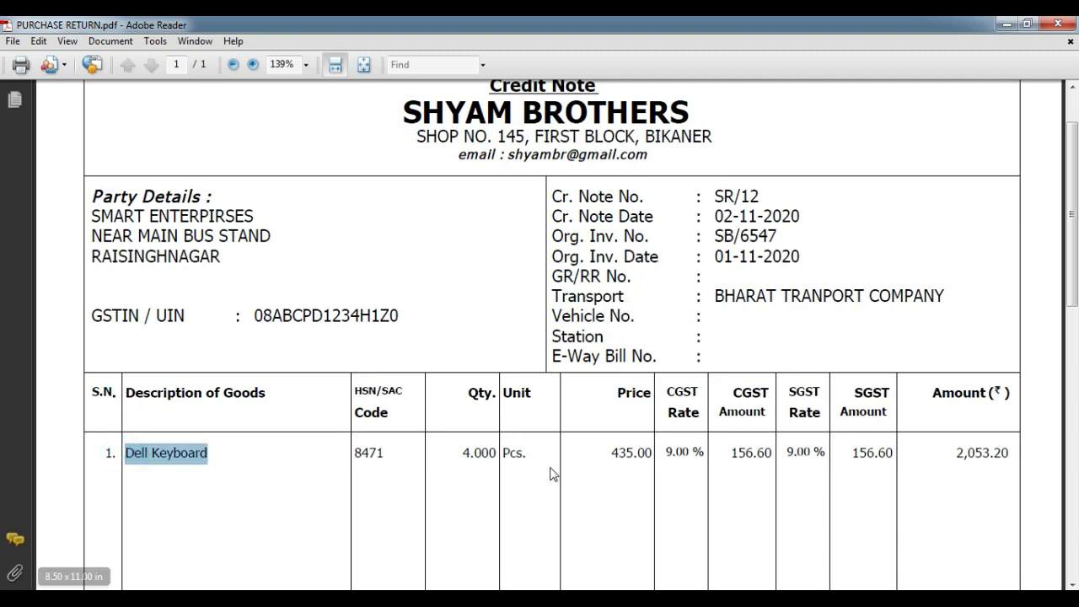
{"action": "left_click_drag", "start_coordinate": [463, 453], "coordinate": [473, 453]}
Examine the credit note's number and date and its original invoice number and date
{"action": "left_click", "coordinate": [817, 220]}
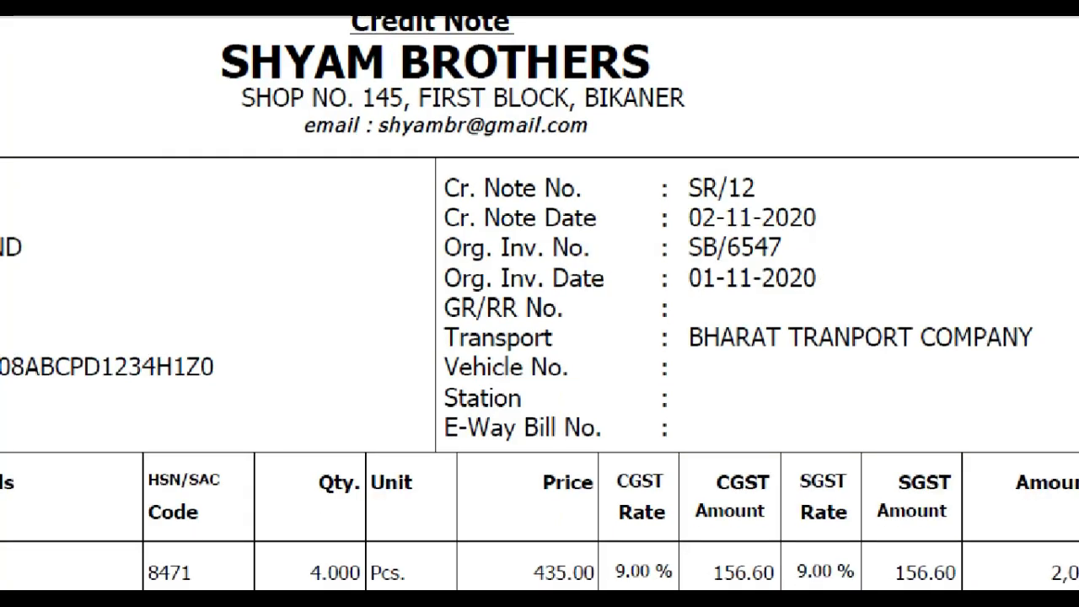
{"action": "left_click", "coordinate": [818, 212]}
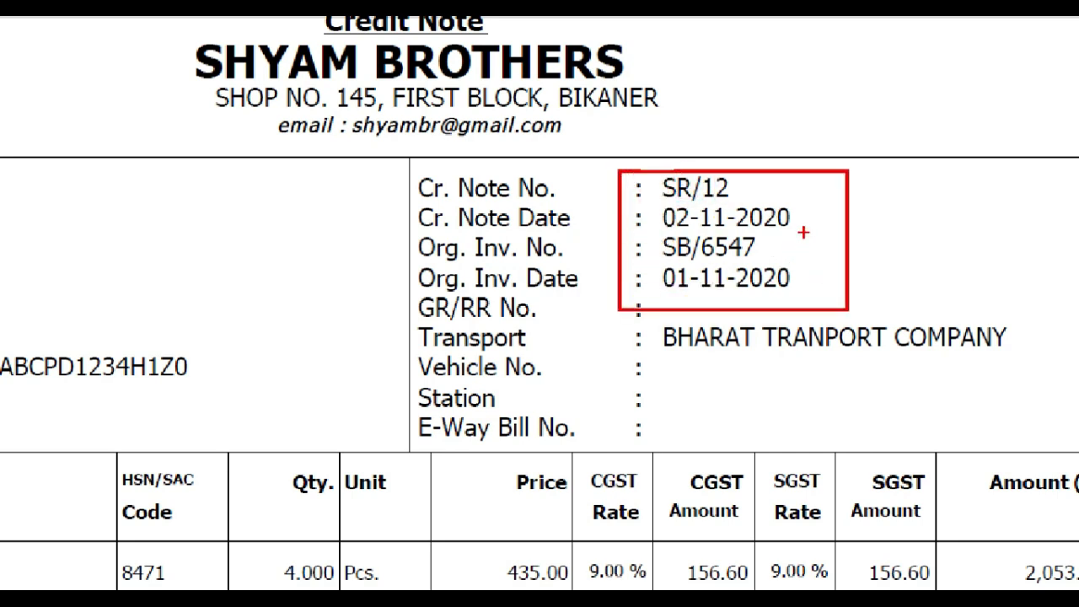
{"action": "left_click_drag", "start_coordinate": [795, 210], "coordinate": [845, 189]}
{"action": "left_click_drag", "start_coordinate": [763, 241], "coordinate": [850, 219]}
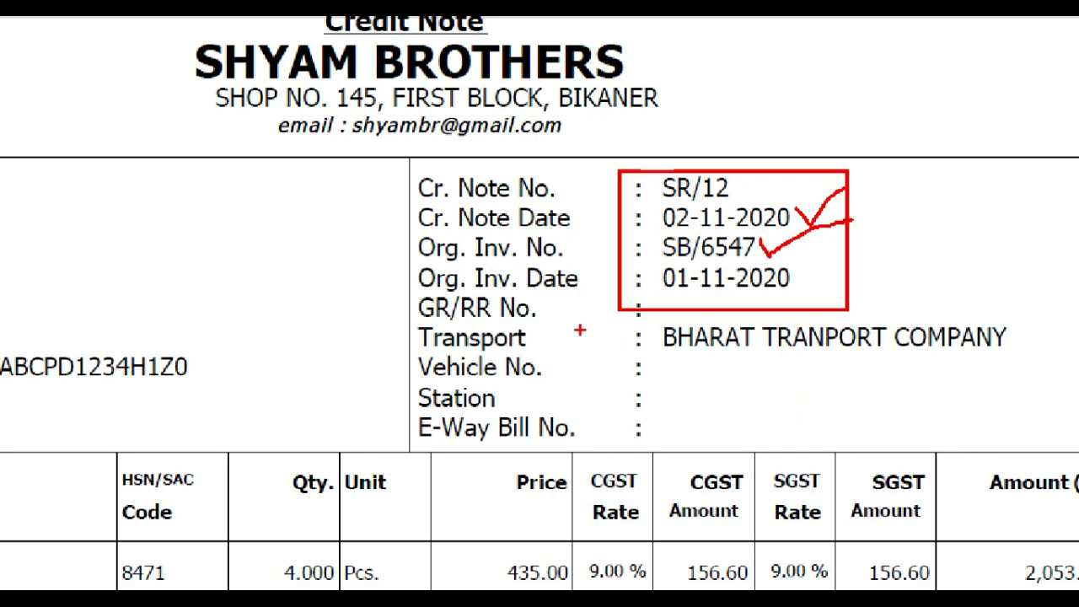
{"action": "mouse_move", "coordinate": [802, 272]}
{"action": "left_mouse_down"}
{"action": "mouse_move", "coordinate": [818, 281]}
{"action": "mouse_move", "coordinate": [883, 242]}
{"action": "left_mouse_up"}
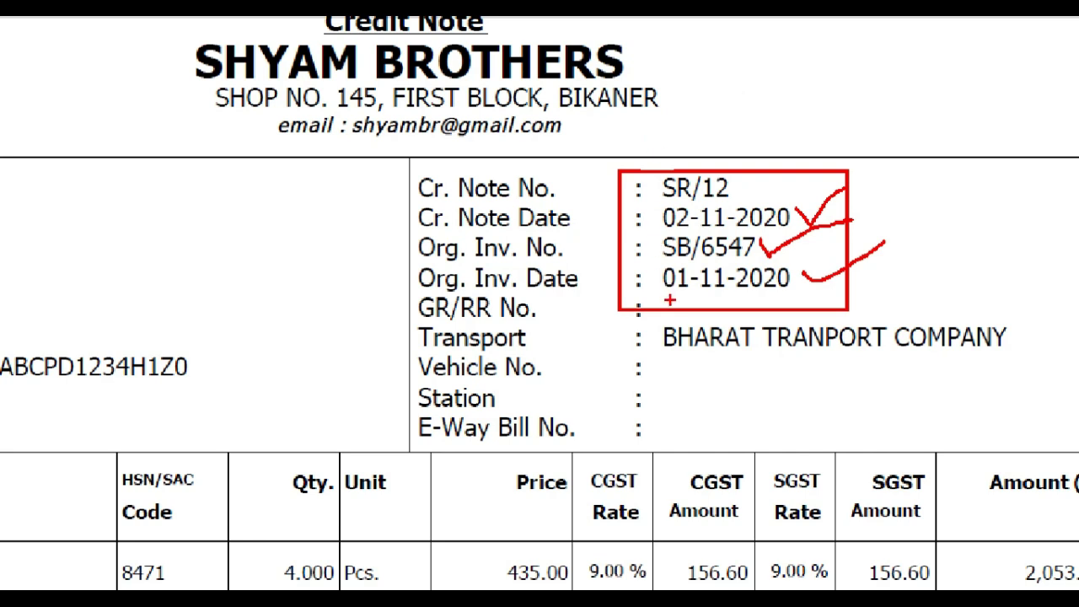
{"action": "key", "text": "Escape"}
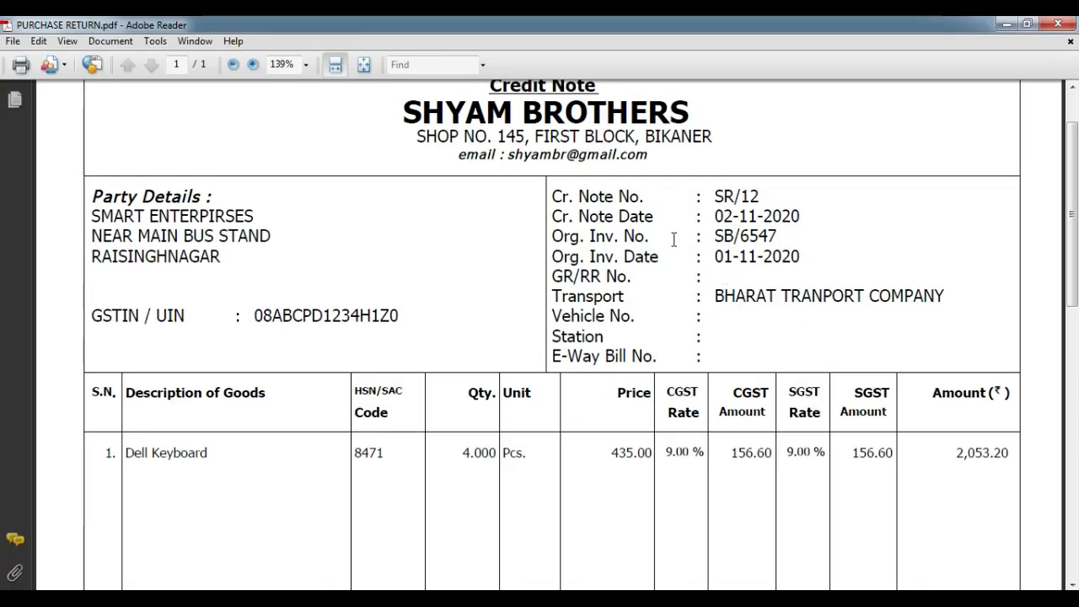
{"action": "scroll", "coordinate": [563, 196], "scroll_direction": "up", "scroll_amount": 2}
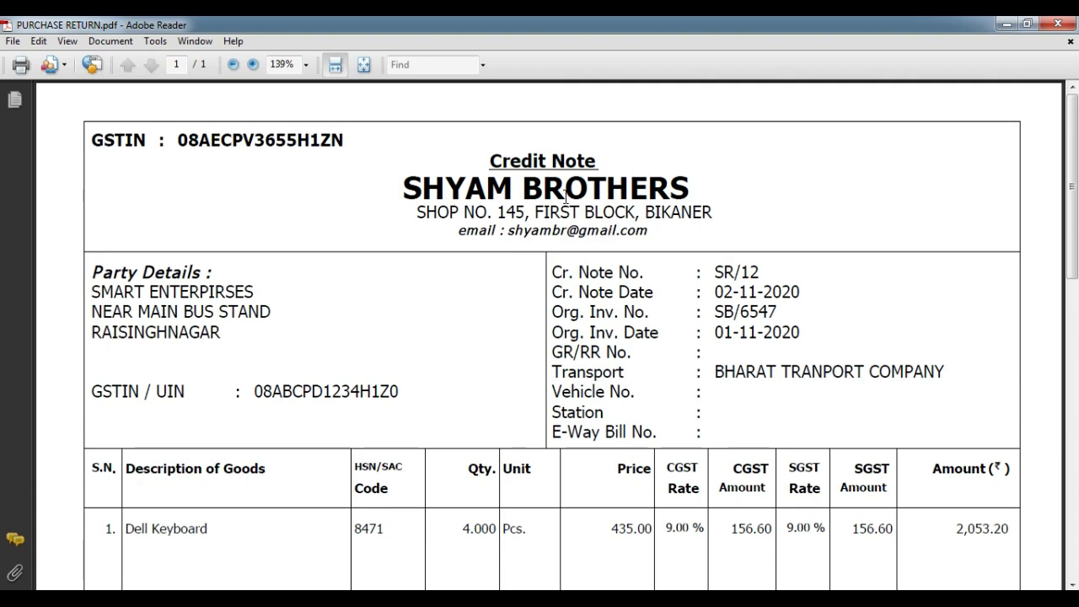
Switch to TallyPrime, leave the Day Book and open voucher creation for SMART ENTERPRISES
{"action": "key", "text": "alt+Tab"}
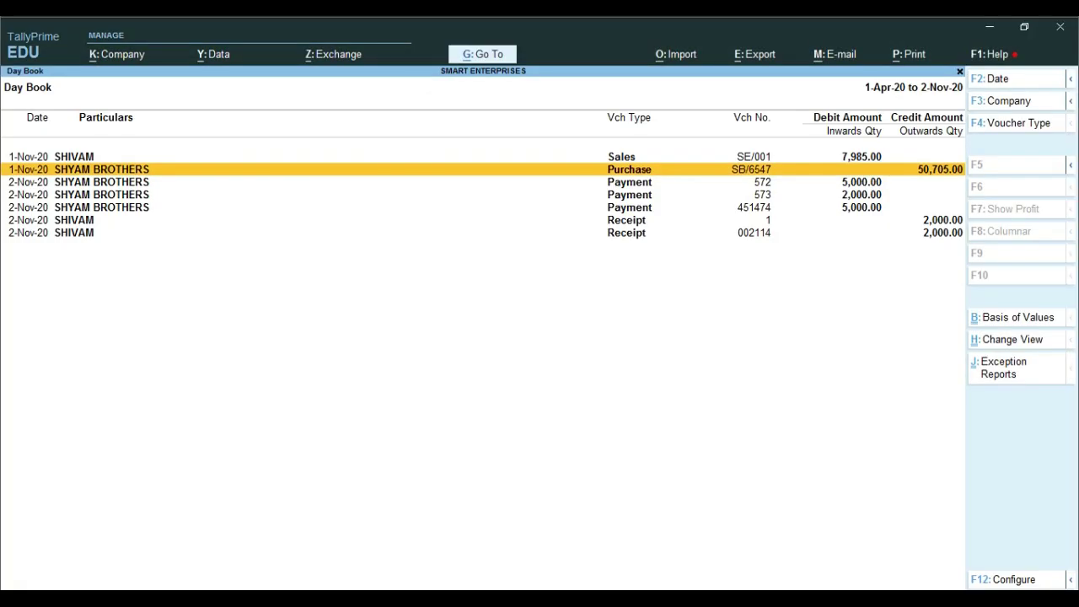
{"action": "left_click", "coordinate": [498, 368]}
{"action": "key", "text": "Escape"}
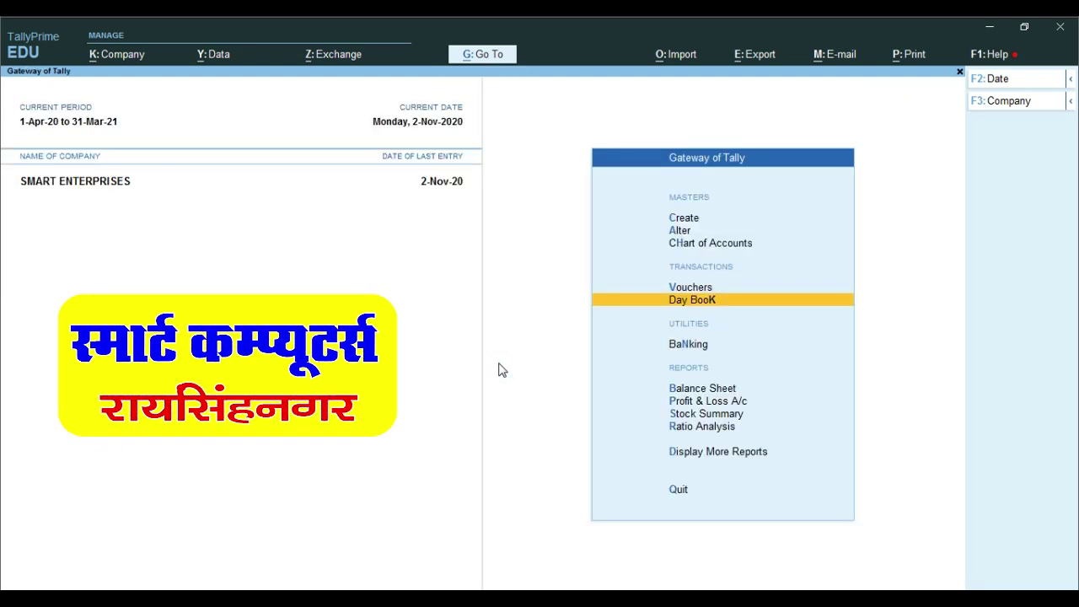
{"action": "key", "text": "Up"}
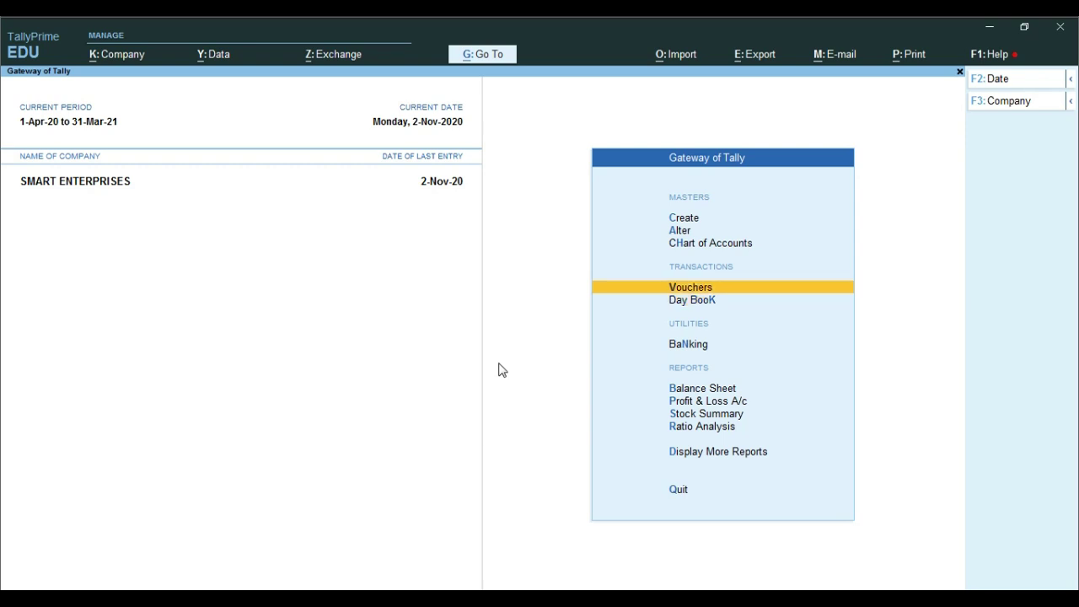
{"action": "key", "text": "Return"}
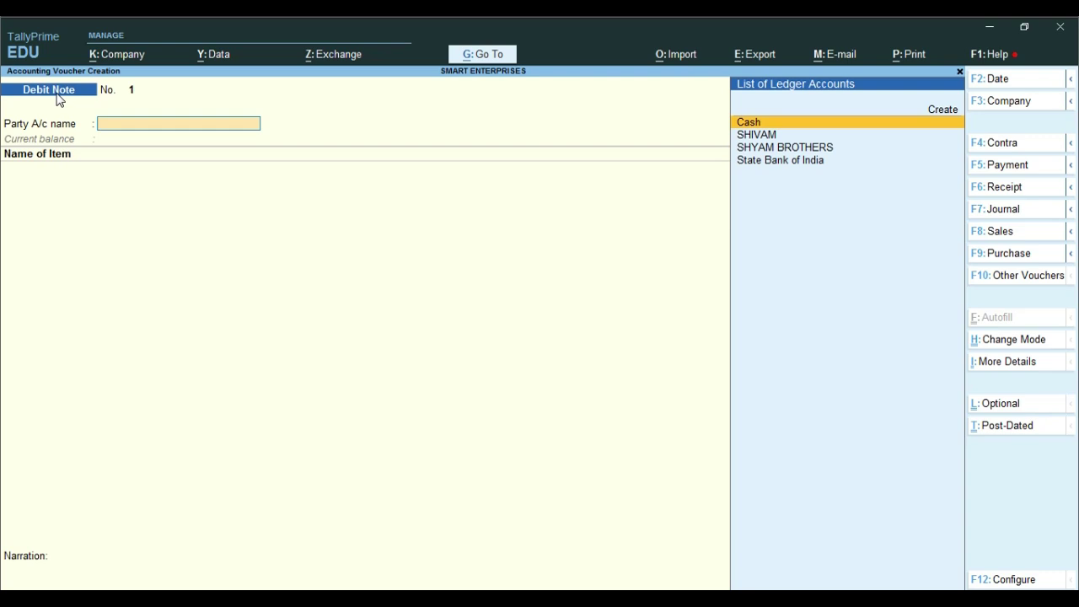
Switch the new voucher to Receipt and from there to the Debit Note type
{"action": "left_click", "coordinate": [1015, 185]}
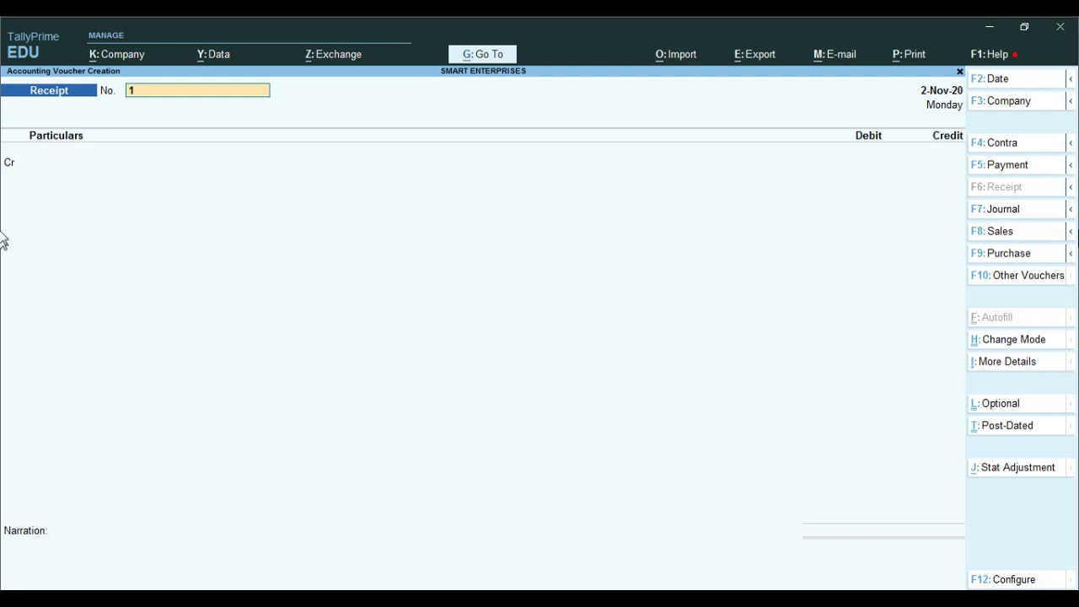
{"action": "key", "text": "ctrl"}
{"action": "key", "text": "alt"}
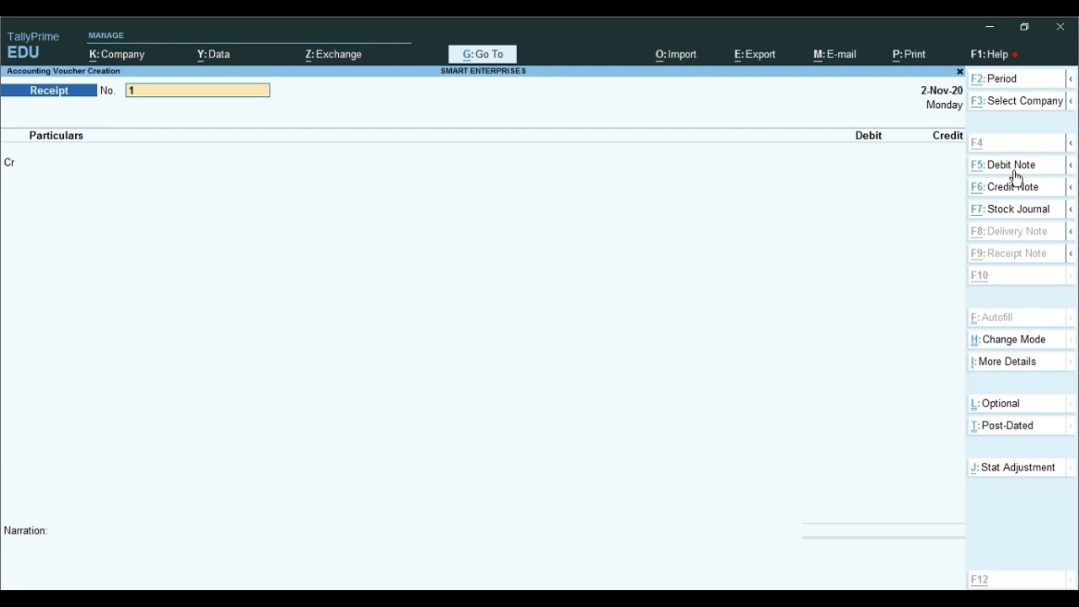
{"action": "left_click", "coordinate": [1017, 173]}
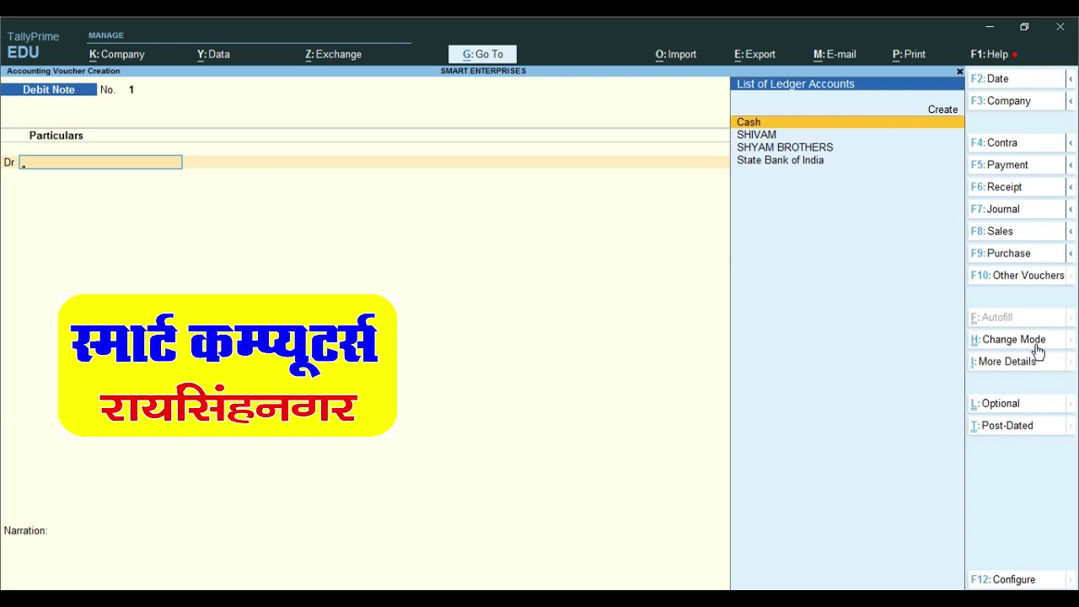
Change the debit note's voucher mode to Item Invoice
{"action": "key", "text": "ctrl"}
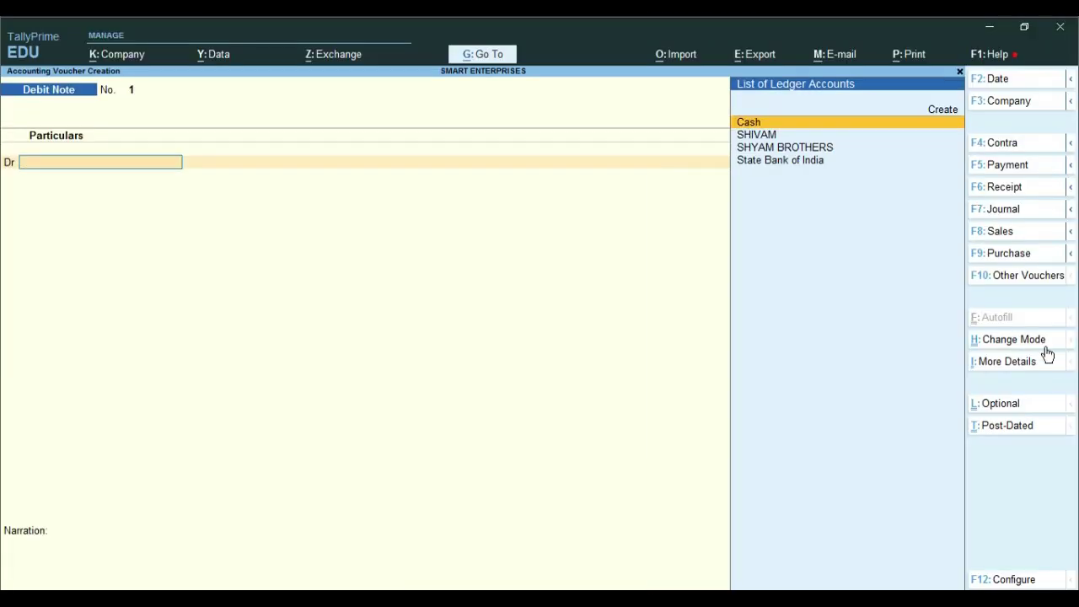
{"action": "left_click", "coordinate": [1037, 340]}
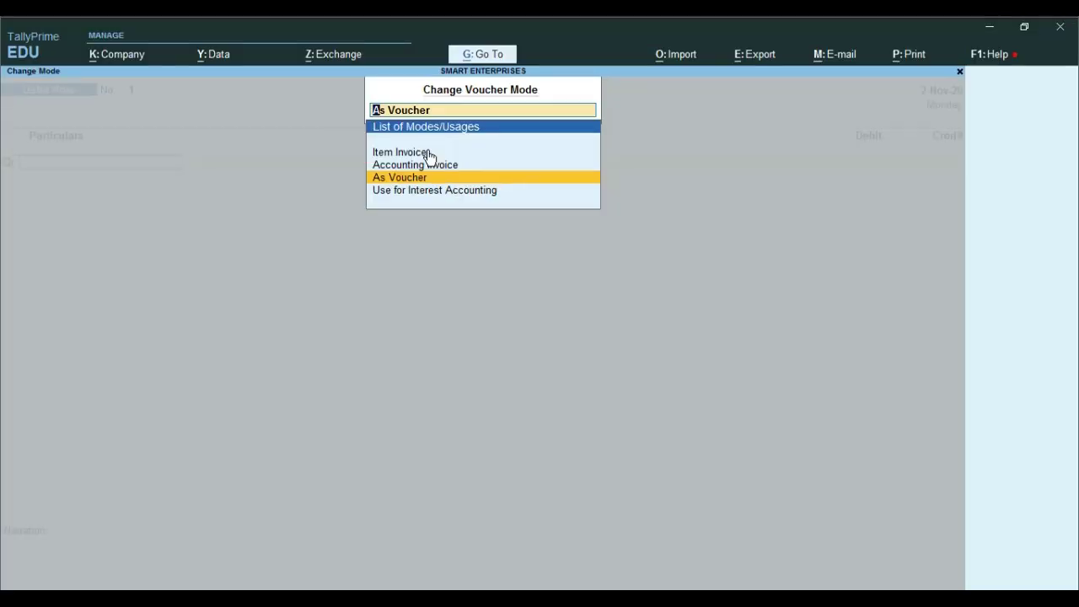
{"action": "left_click", "coordinate": [414, 195]}
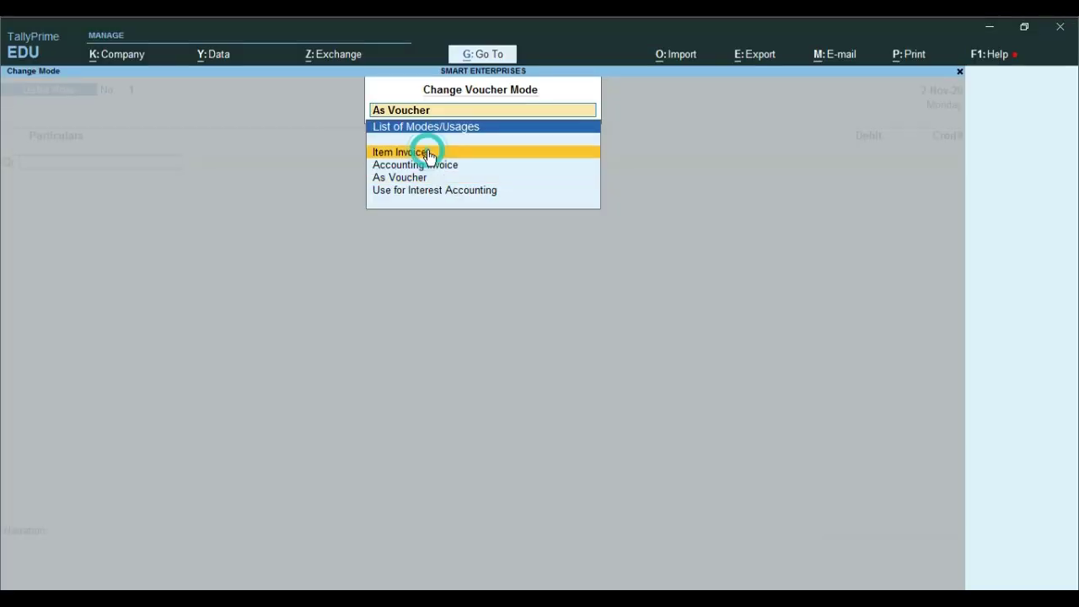
{"action": "left_click", "coordinate": [429, 158]}
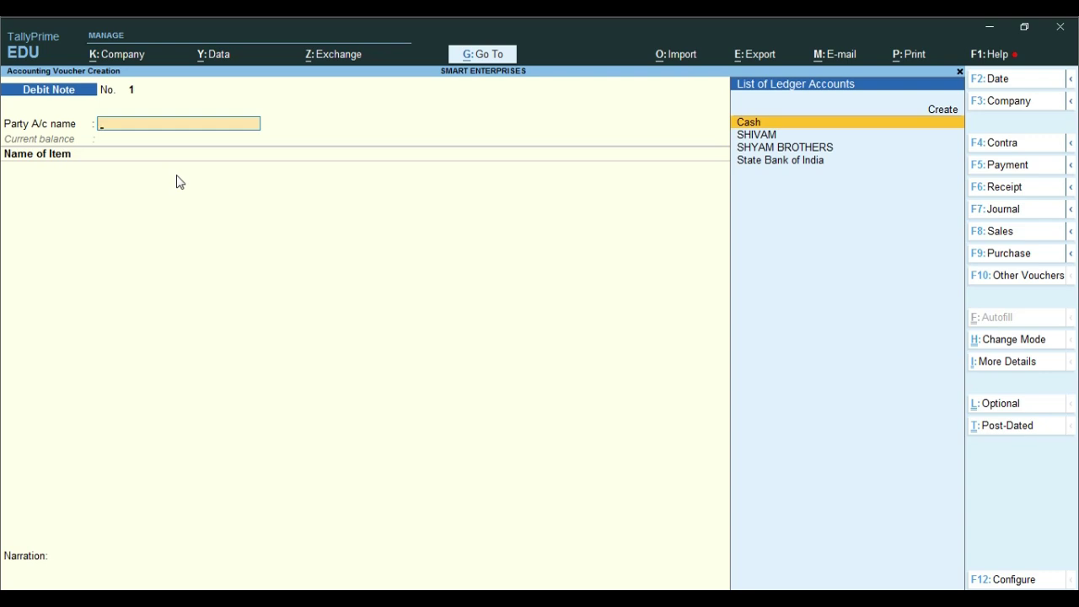
Set the debit note's party account to SHYAM BROTHERS
{"action": "key", "text": "Down"}
{"action": "key", "text": "Down"}
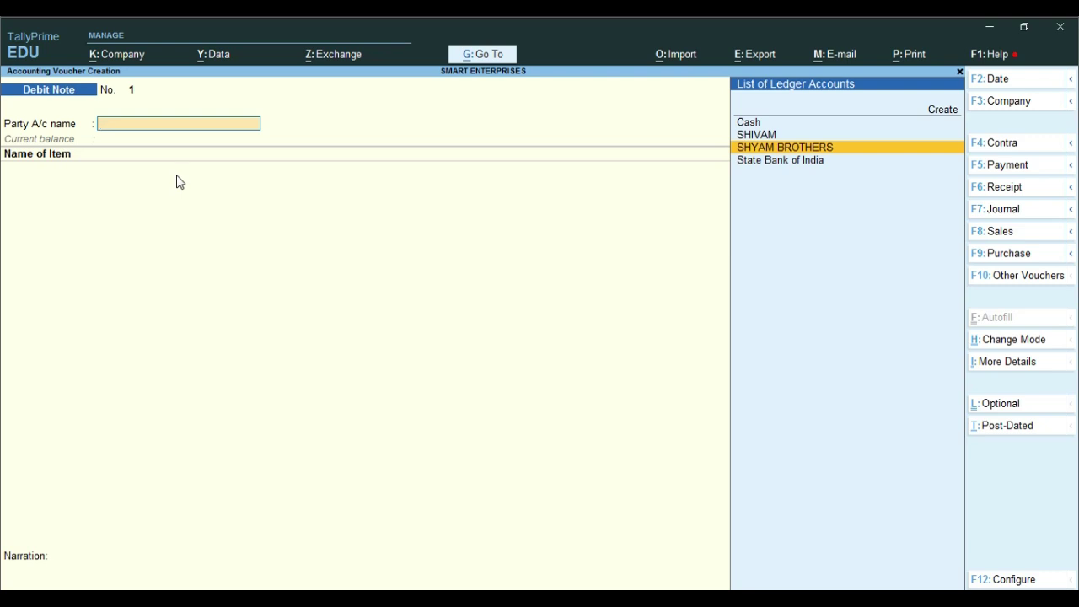
{"action": "key", "text": "Return"}
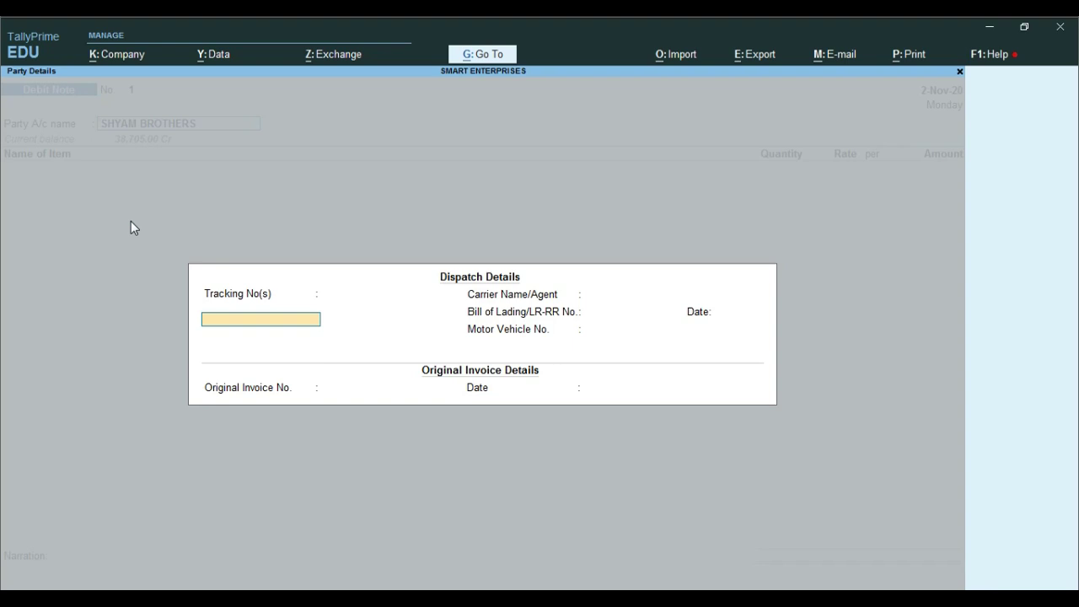
Leave the party details and review the voucher configuration's options for supplier, dispatch and original invoice details
{"action": "key", "text": "Escape"}
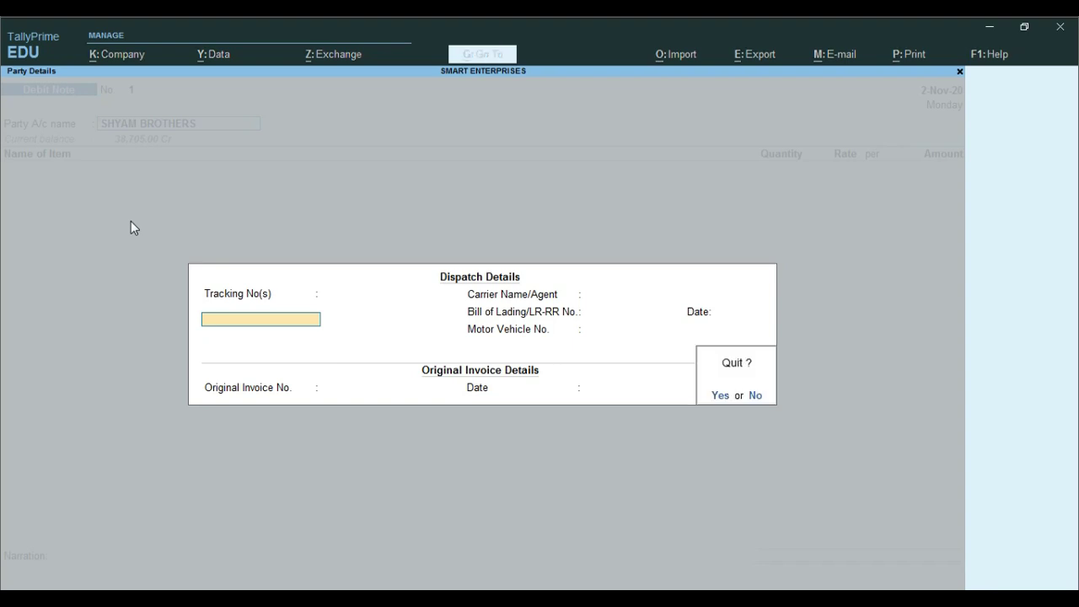
{"action": "key", "text": "y"}
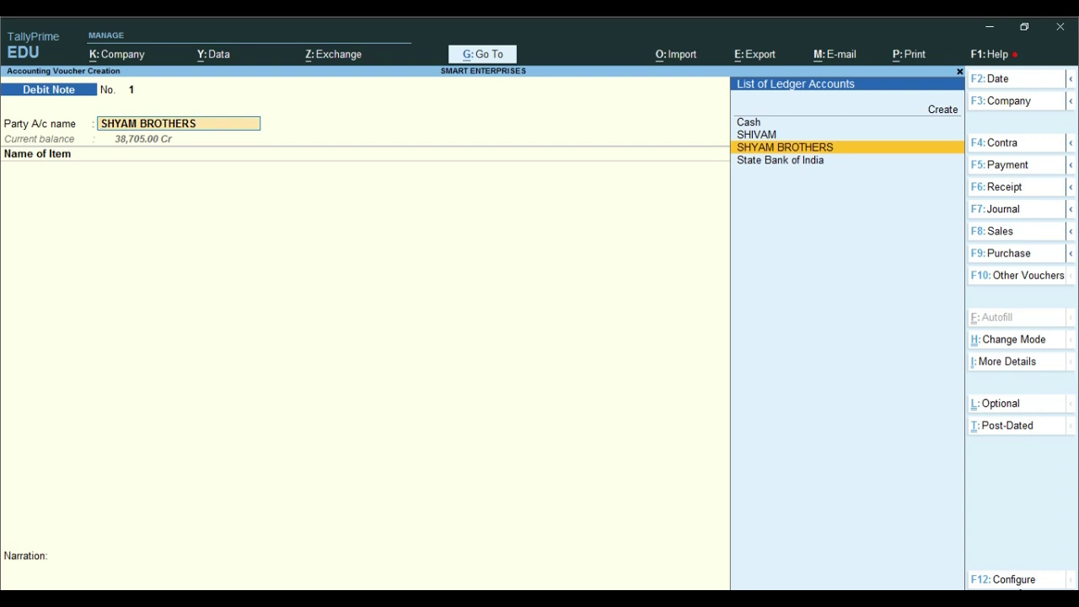
{"action": "key", "text": "F12"}
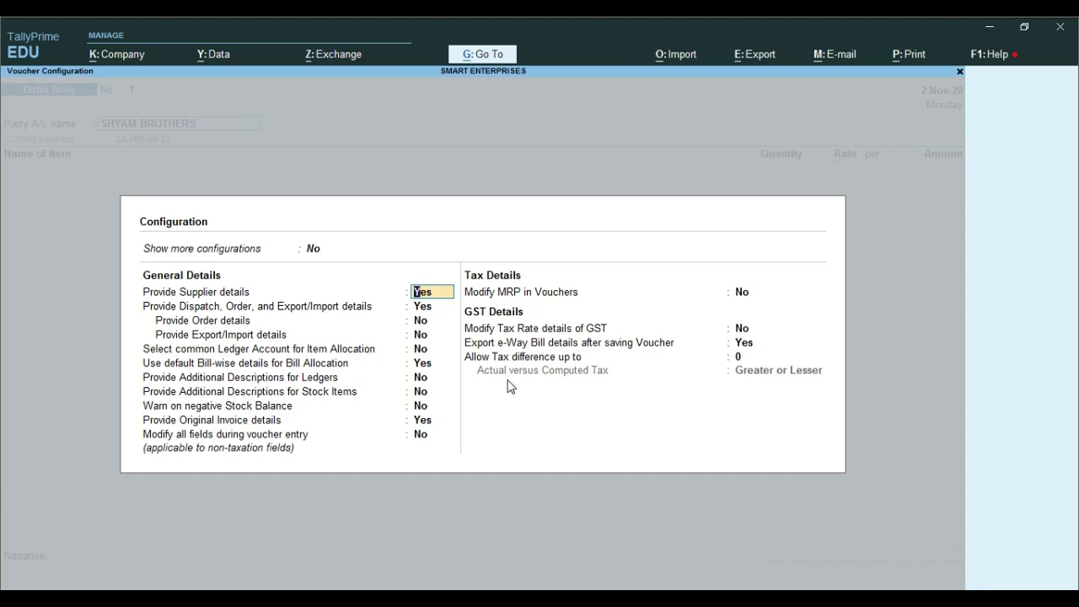
{"action": "key", "text": "ctrl"}
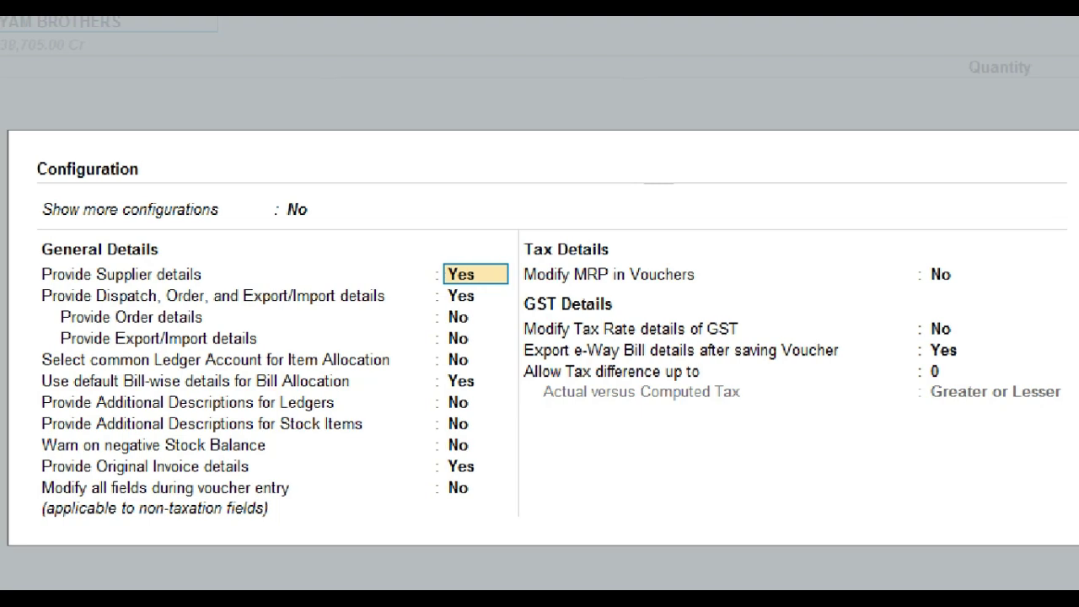
{"action": "mouse_move", "coordinate": [21, 255]}
{"action": "left_mouse_down"}
{"action": "mouse_move", "coordinate": [156, 295]}
{"action": "mouse_move", "coordinate": [517, 295]}
{"action": "mouse_move", "coordinate": [527, 252]}
{"action": "left_mouse_up"}
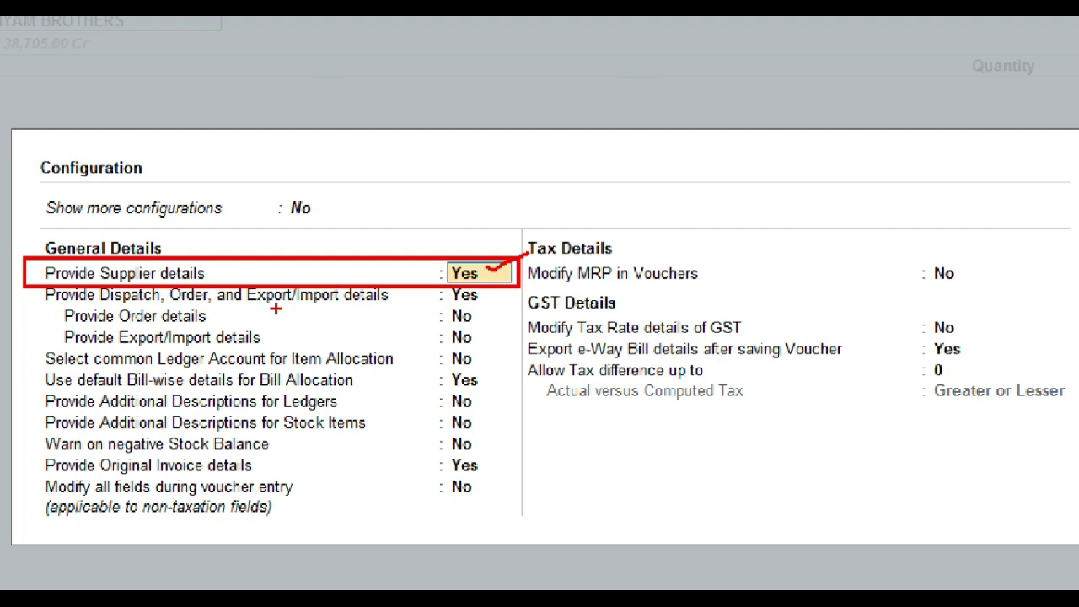
{"action": "left_click_drag", "start_coordinate": [484, 292], "coordinate": [510, 281]}
{"action": "mouse_move", "coordinate": [25, 453]}
{"action": "left_mouse_down"}
{"action": "mouse_move", "coordinate": [46, 473]}
{"action": "mouse_move", "coordinate": [495, 473]}
{"action": "left_mouse_up"}
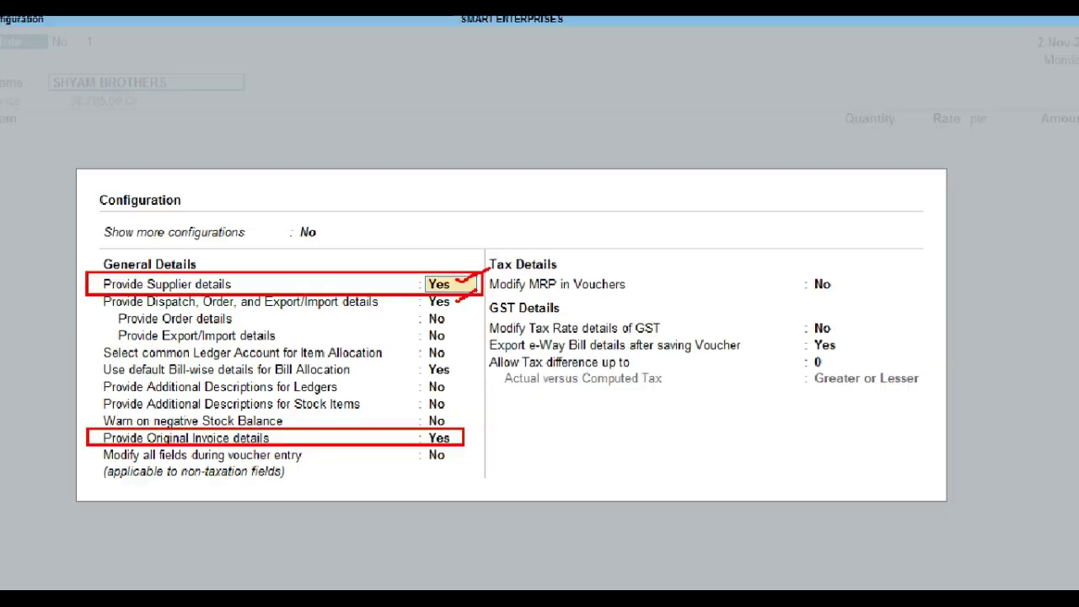
{"action": "key", "text": "ctrl+a"}
{"action": "key", "text": "Return"}
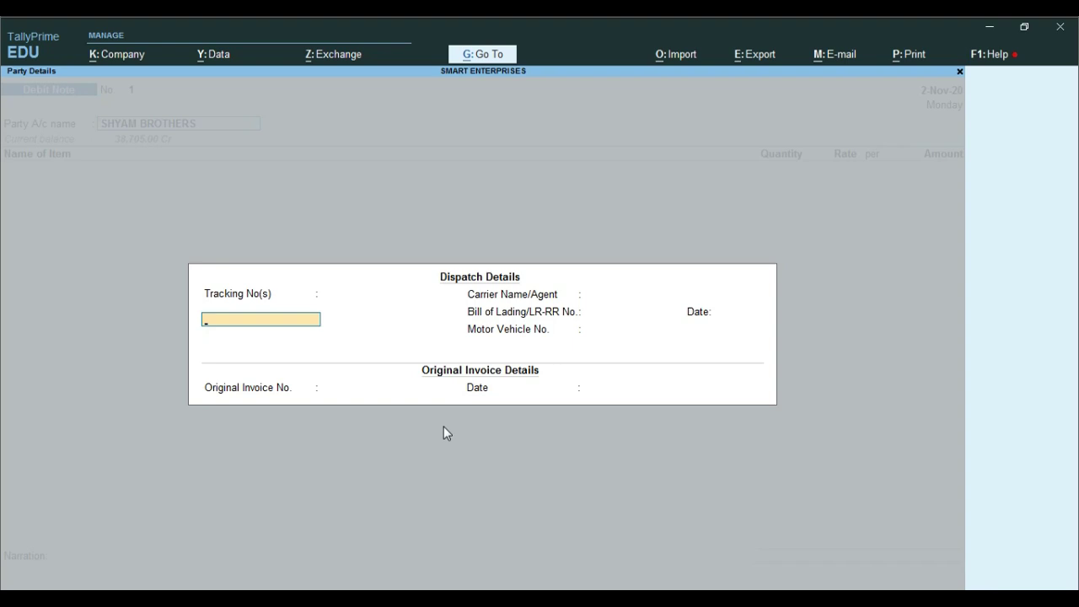
{"action": "key", "text": "Return"}
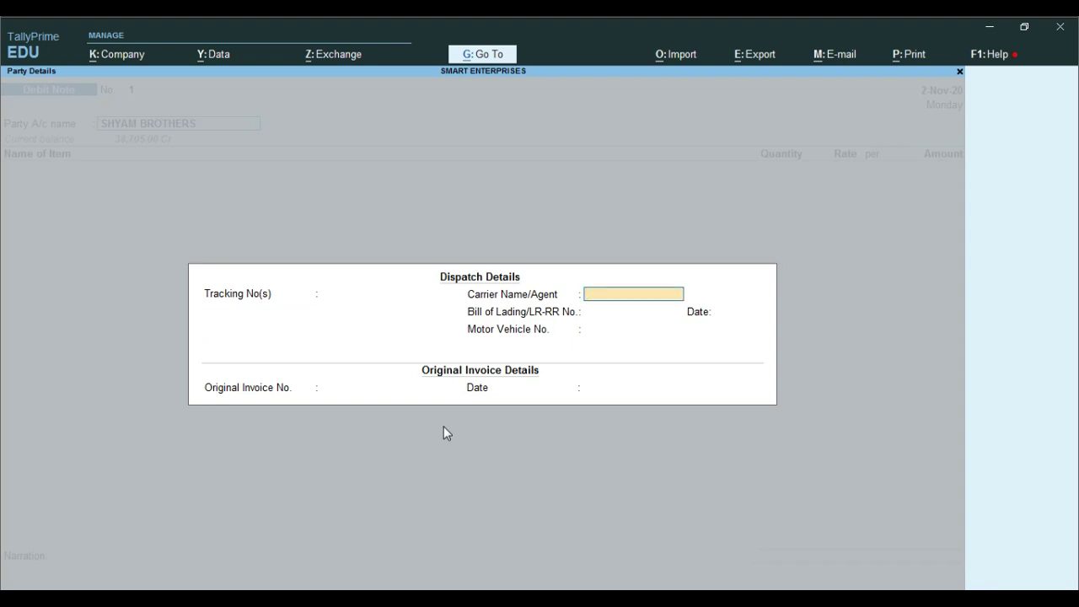
{"action": "key", "text": "Return"}
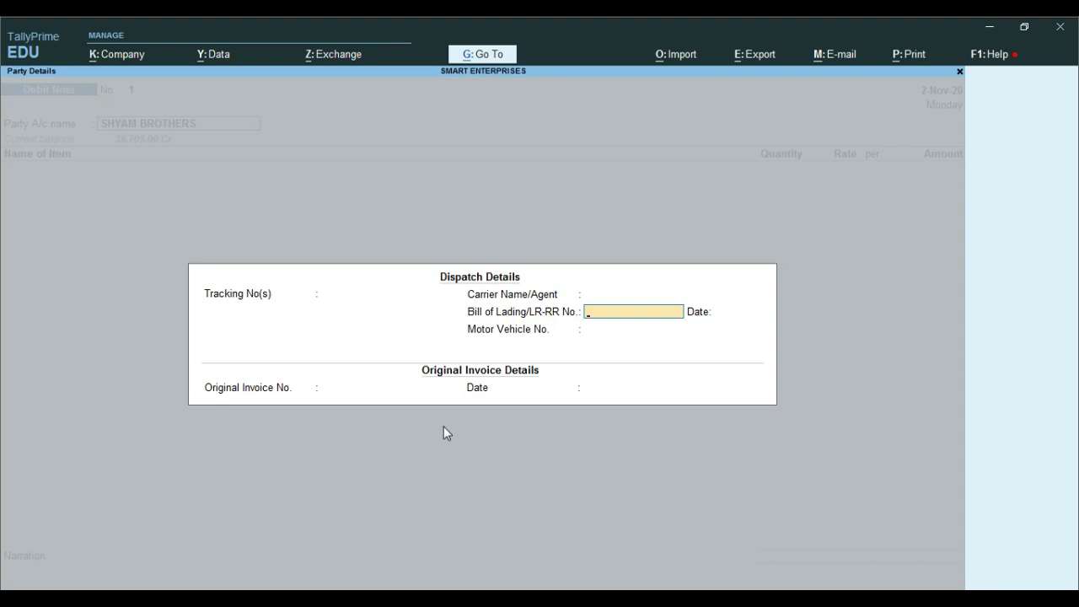
{"action": "key", "text": "Return"}
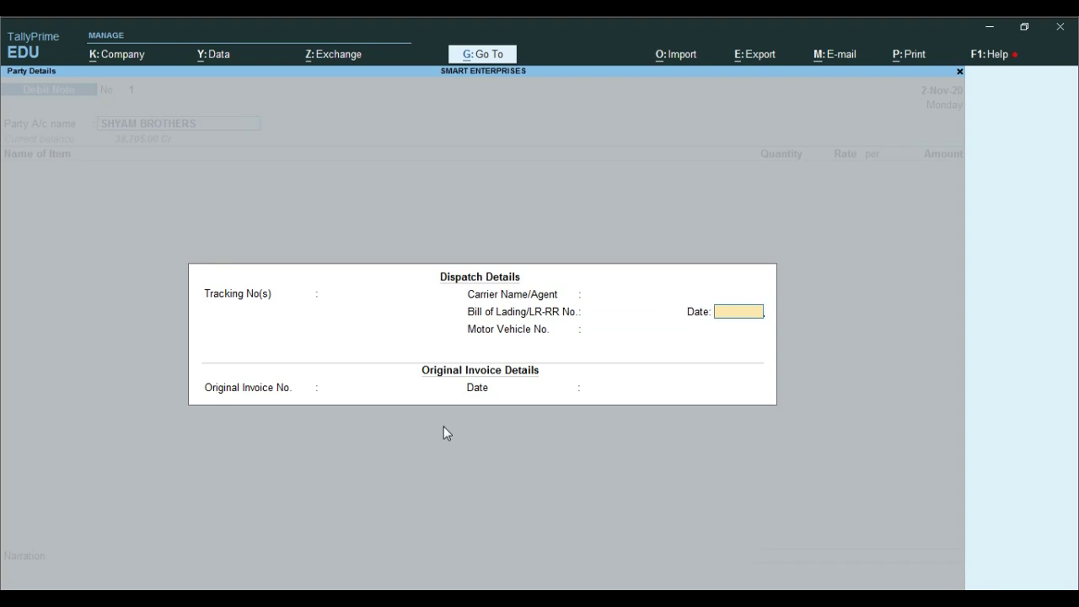
{"action": "key", "text": "Return"}
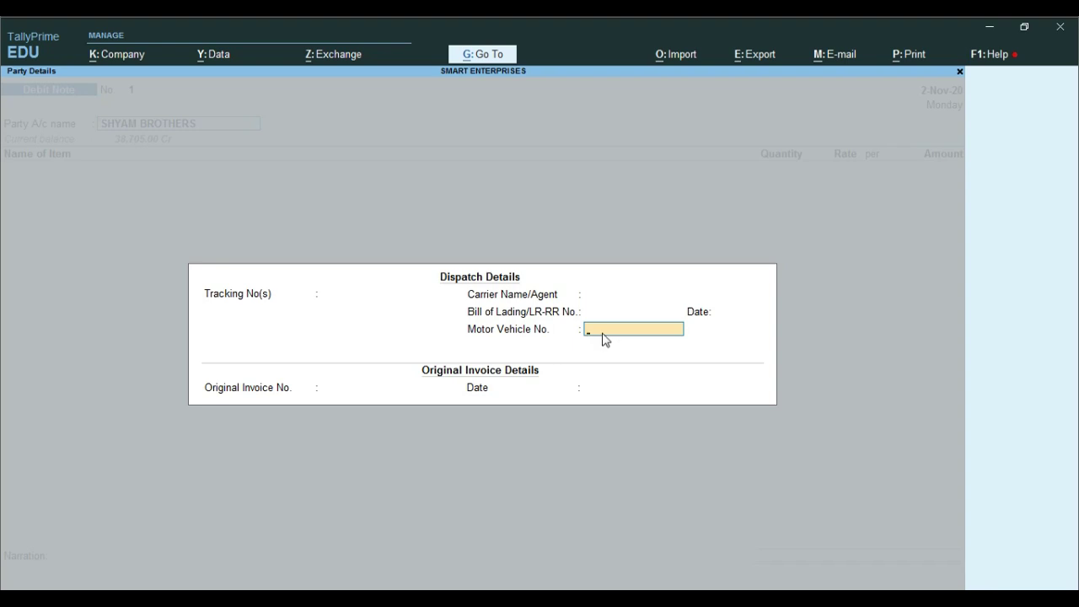
{"action": "type", "text": "RJ131H1234"}
{"action": "key", "text": "Return"}
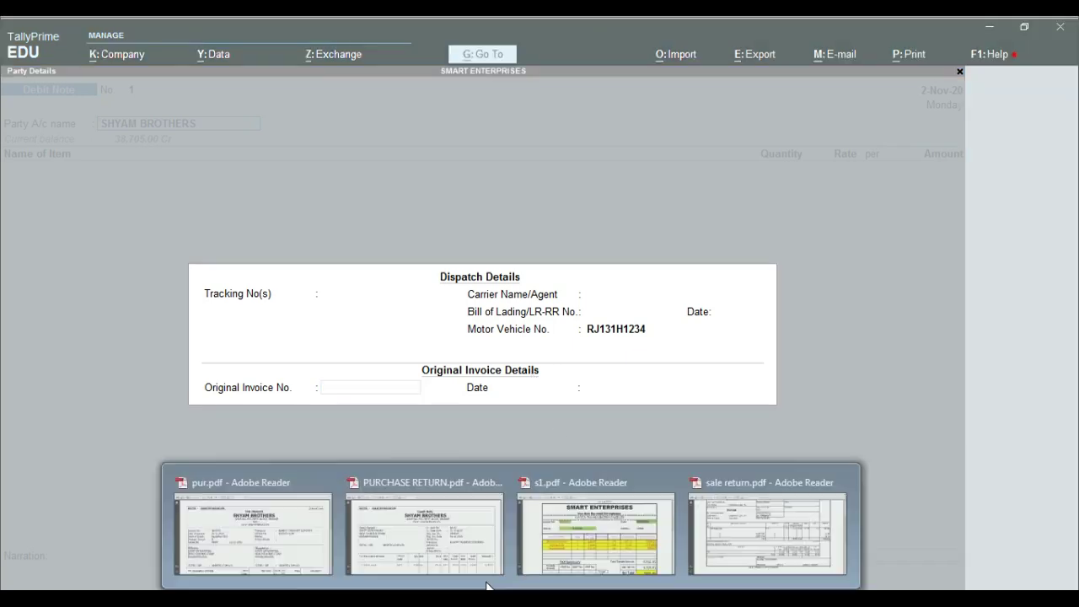
Look up the original invoice details in PURCHASE RETURN.pdf and enter original invoice number SB/6547 with date 1.11 in the dispatch details
{"action": "left_click", "coordinate": [428, 547]}
{"action": "left_click", "coordinate": [835, 303]}
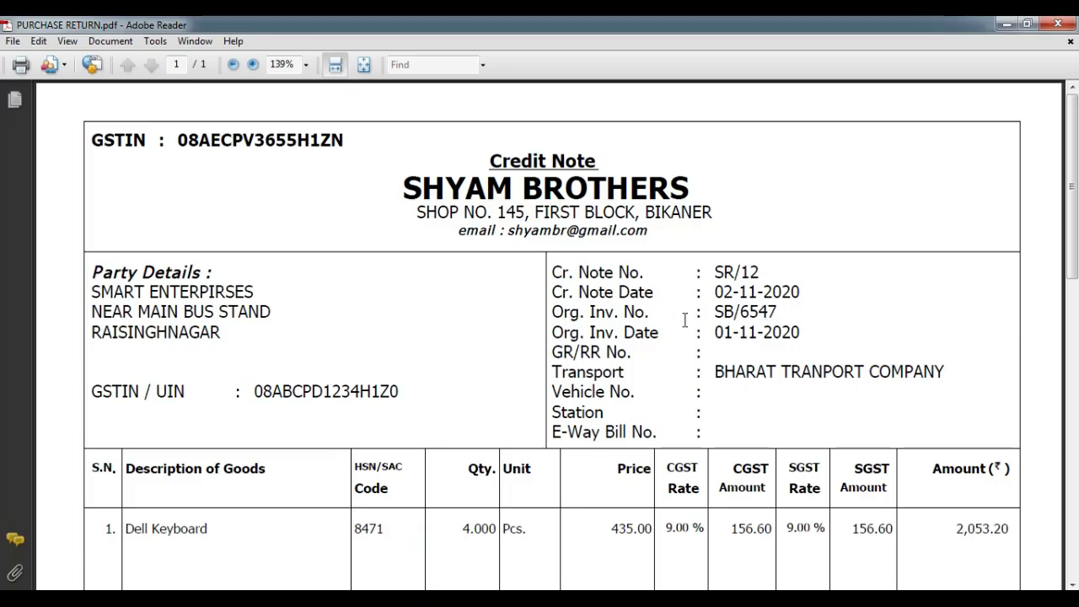
{"action": "left_click_drag", "start_coordinate": [715, 314], "coordinate": [801, 333]}
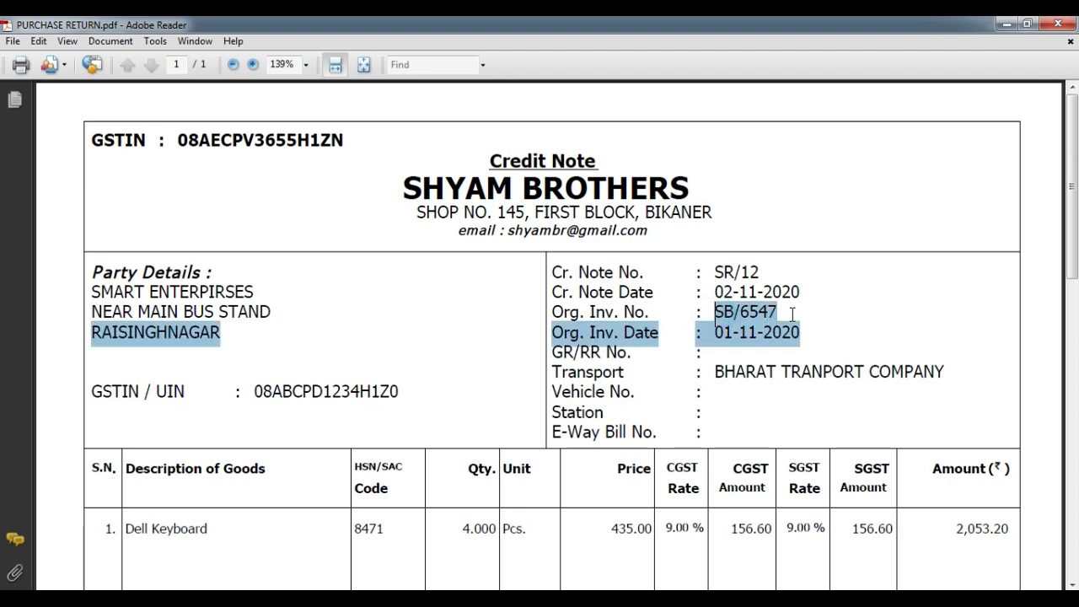
{"action": "left_click", "coordinate": [790, 313]}
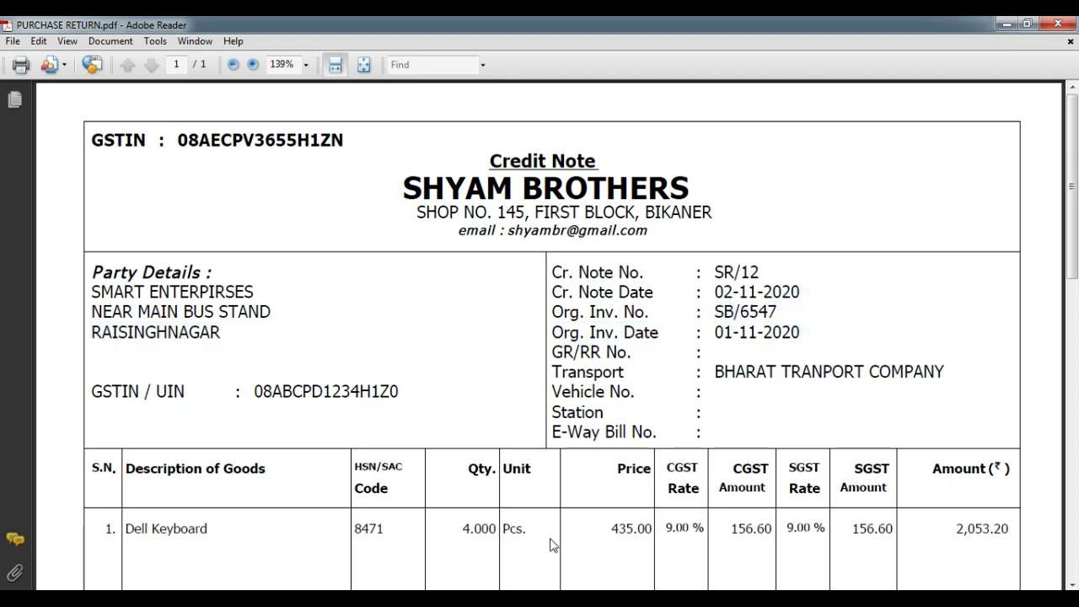
{"action": "left_click_drag", "start_coordinate": [710, 333], "coordinate": [801, 333]}
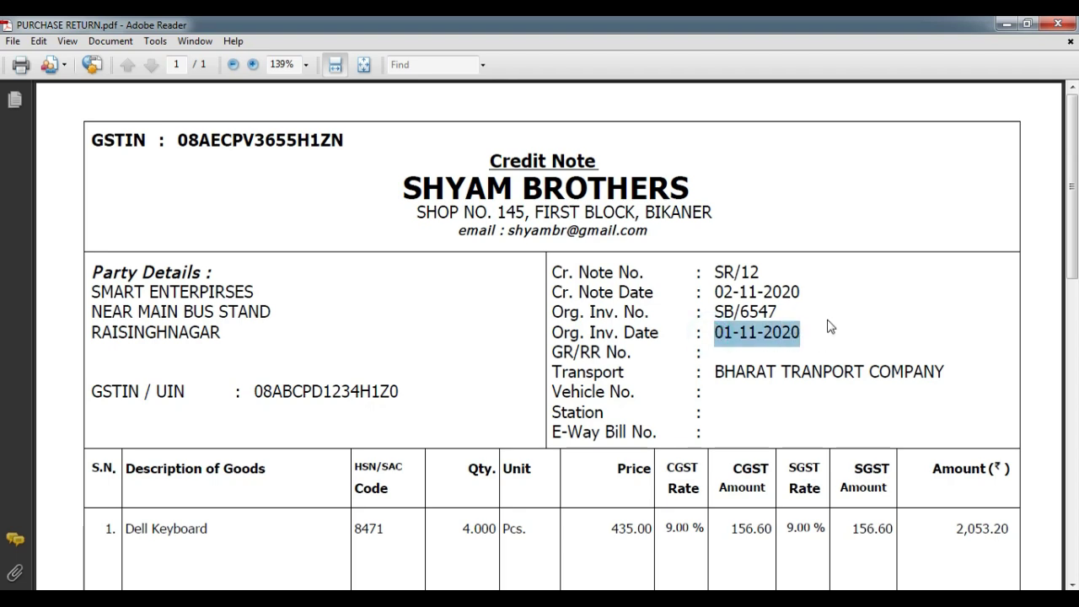
{"action": "left_click", "coordinate": [828, 324]}
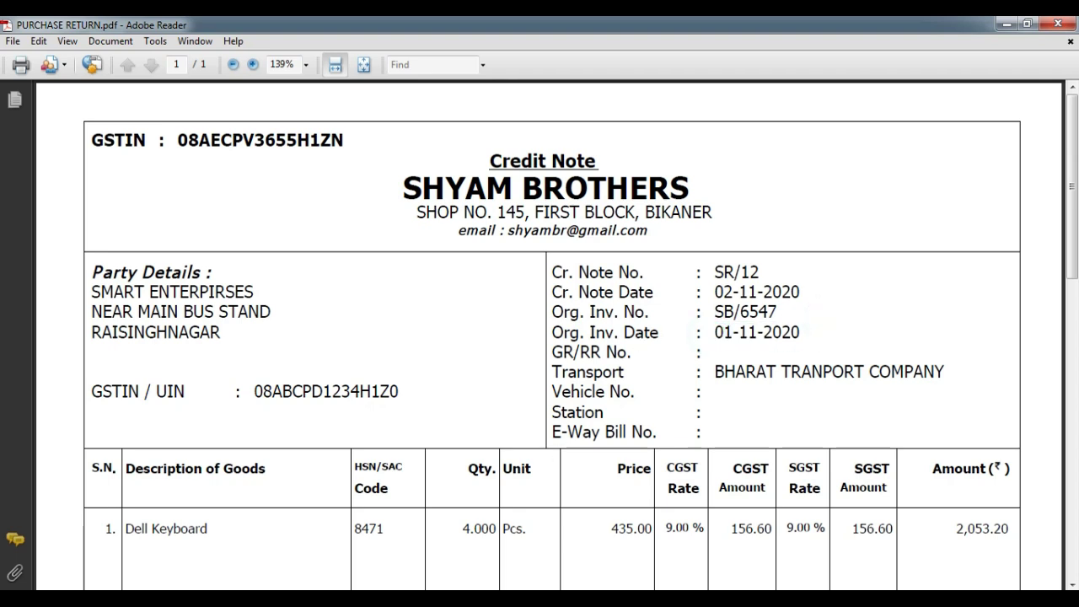
{"action": "key", "text": "alt+Tab"}
{"action": "type", "text": "SB"}
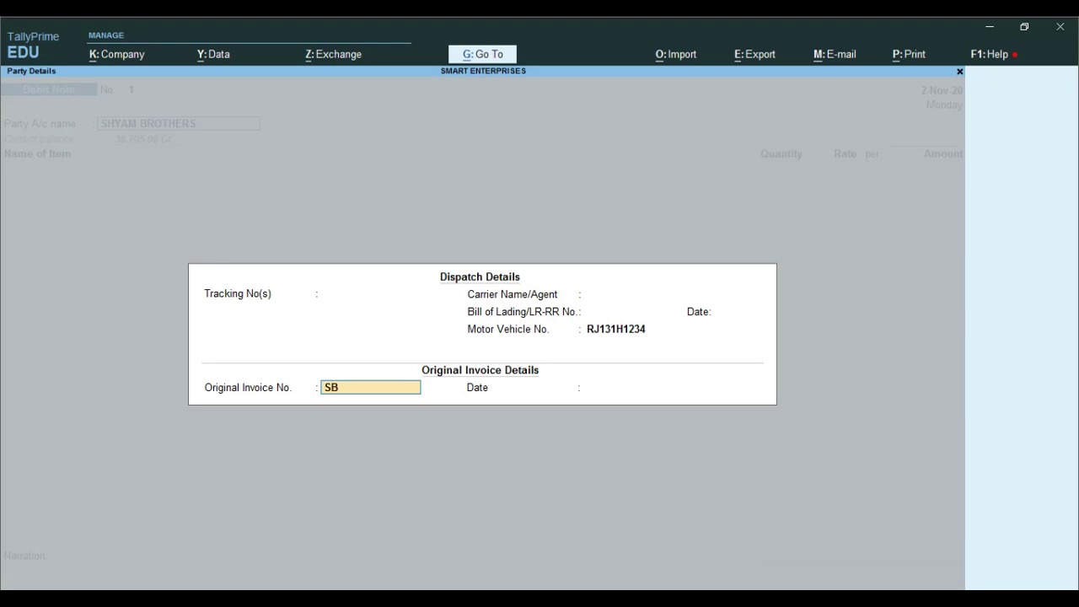
{"action": "type", "text": "/6547"}
{"action": "key", "text": "Return"}
{"action": "type", "text": "1.11"}
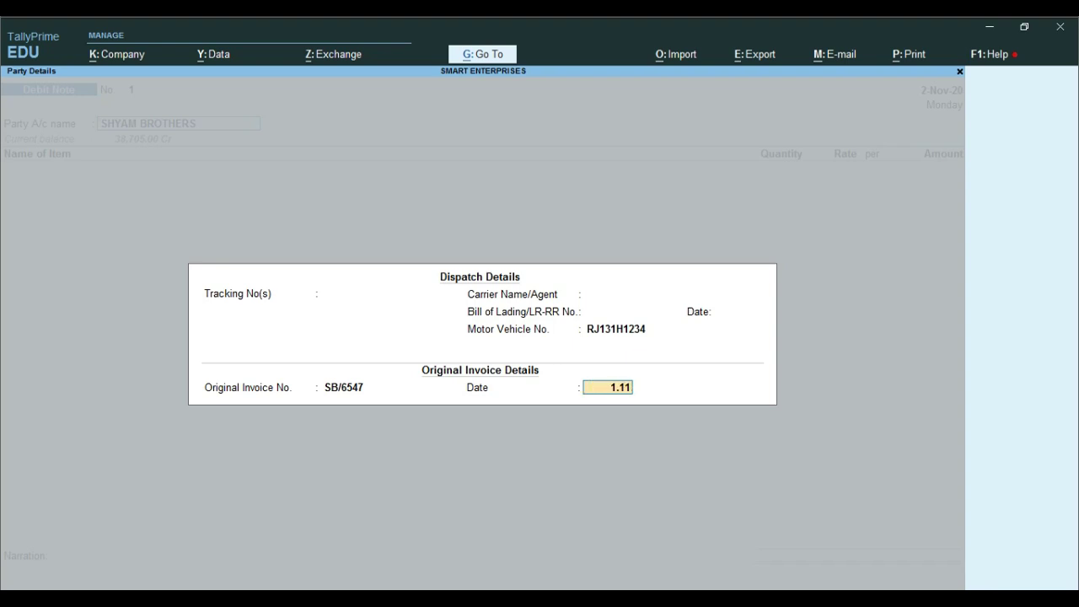
{"action": "key", "text": "Return"}
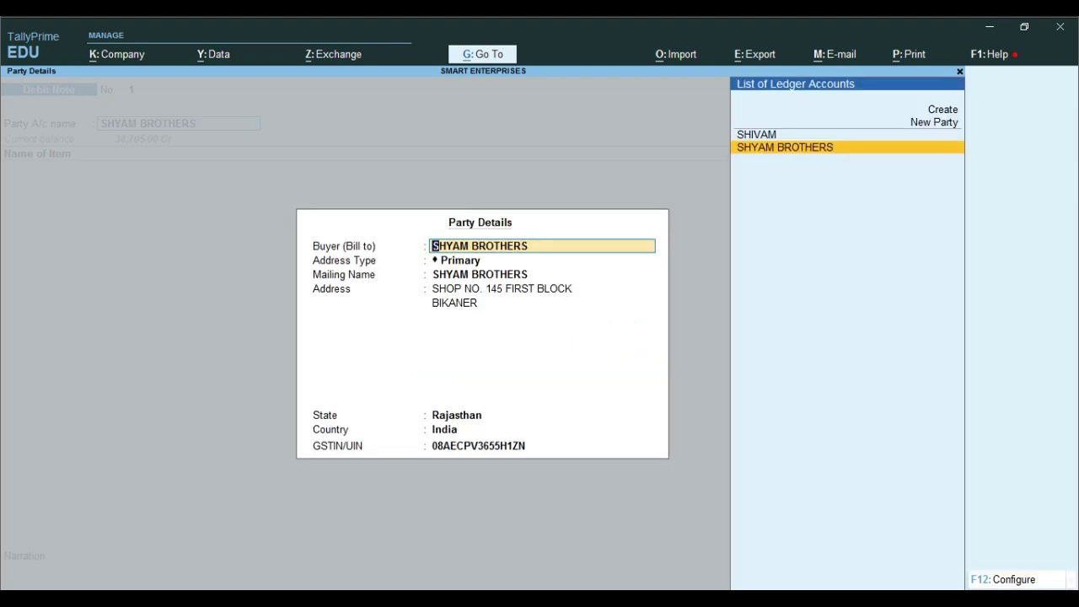
Accept the buyer's existing name, Primary address type, mailing address, state, country and GSTIN, and return to the debit note's item entry
{"action": "key", "text": "Return"}
{"action": "key", "text": "Return"}
{"action": "key", "text": "Return"}
{"action": "key", "text": "Return"}
{"action": "key", "text": "Return"}
{"action": "key", "text": "Return"}
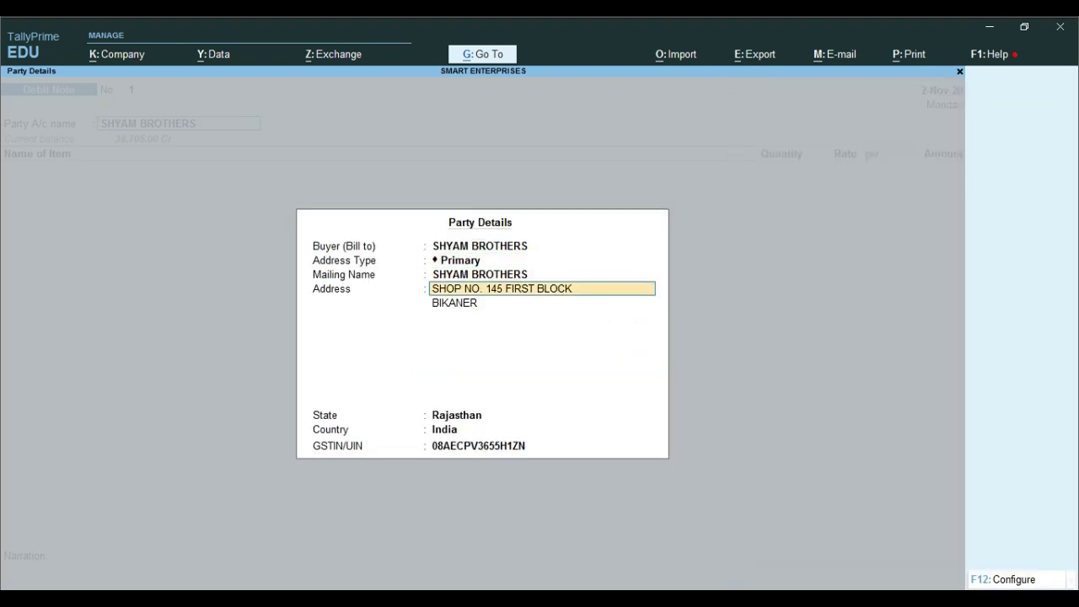
{"action": "key", "text": "Return"}
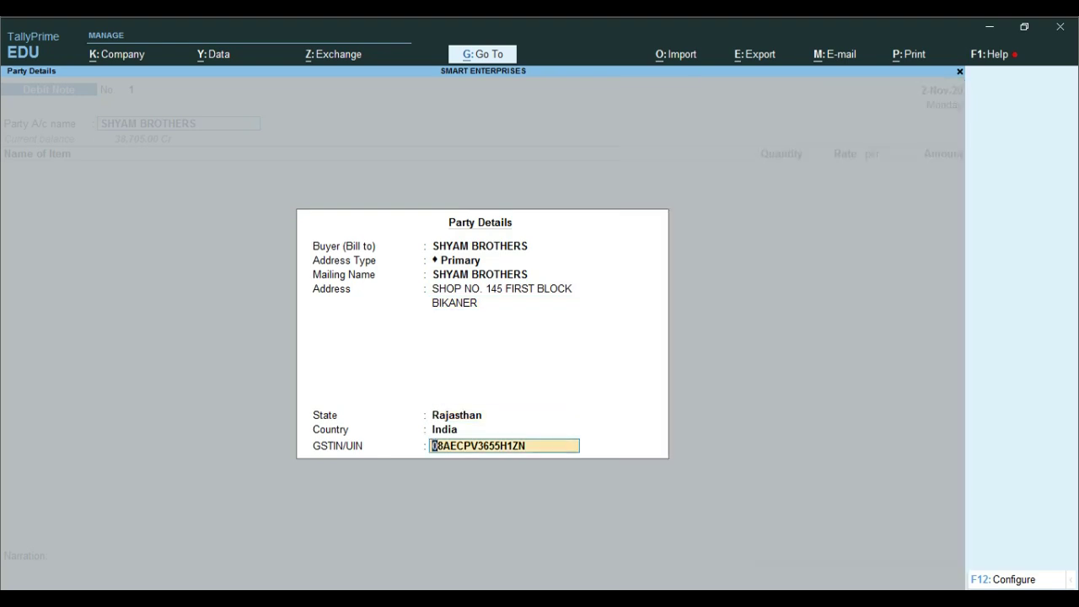
{"action": "key", "text": "Return"}
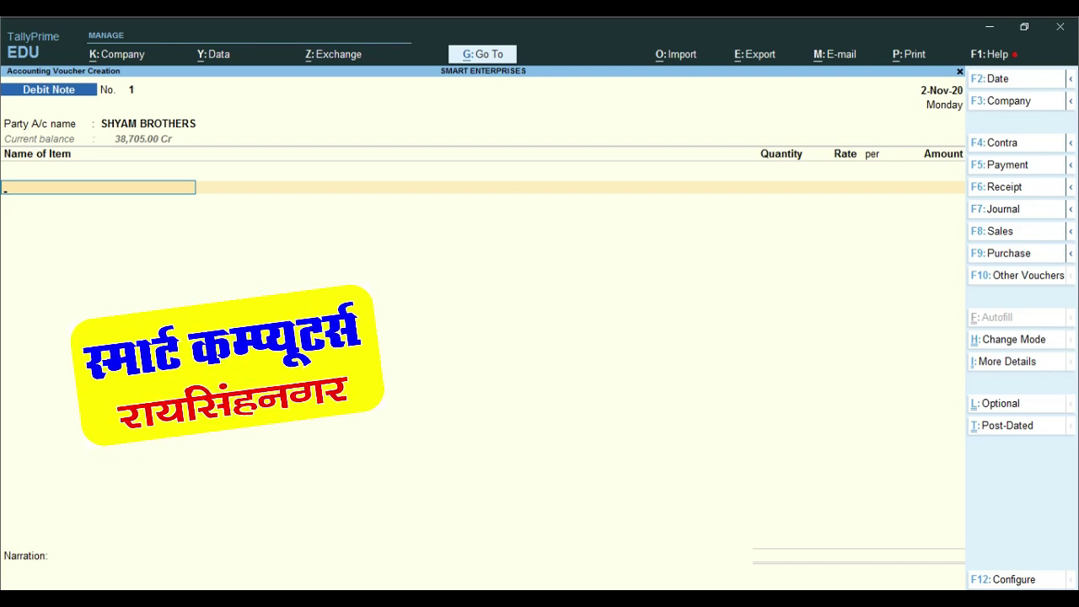
Check the returned item in PURCHASE RETURN.pdf and add Dell Keyboard with quantity 4 Pcs to the debit note
{"action": "left_click", "coordinate": [464, 544]}
{"action": "scroll", "coordinate": [325, 449], "scroll_direction": "down", "scroll_amount": 3}
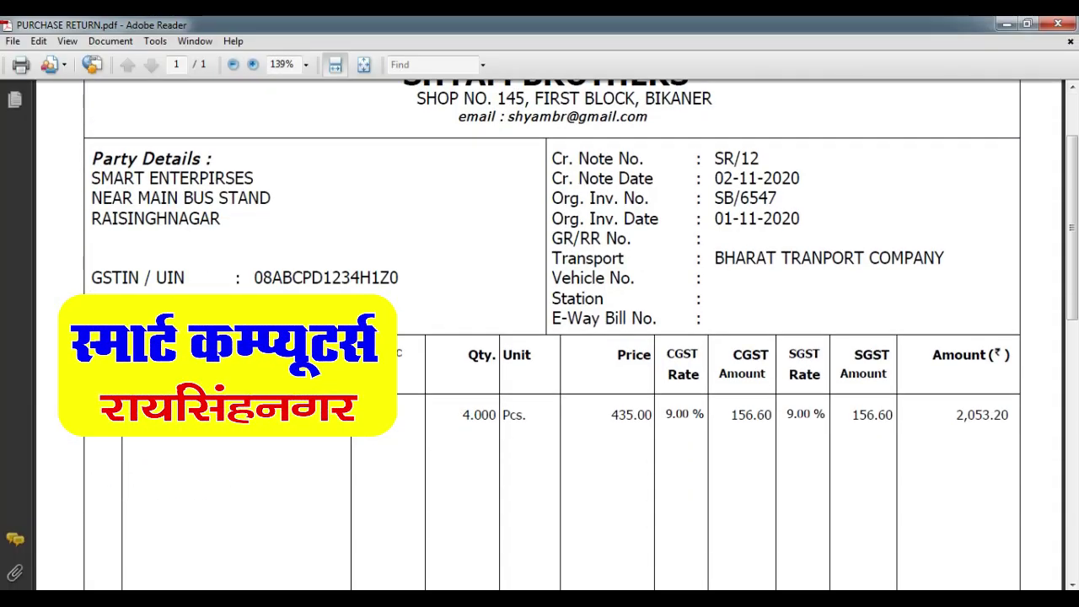
{"action": "left_click_drag", "start_coordinate": [460, 415], "coordinate": [483, 415]}
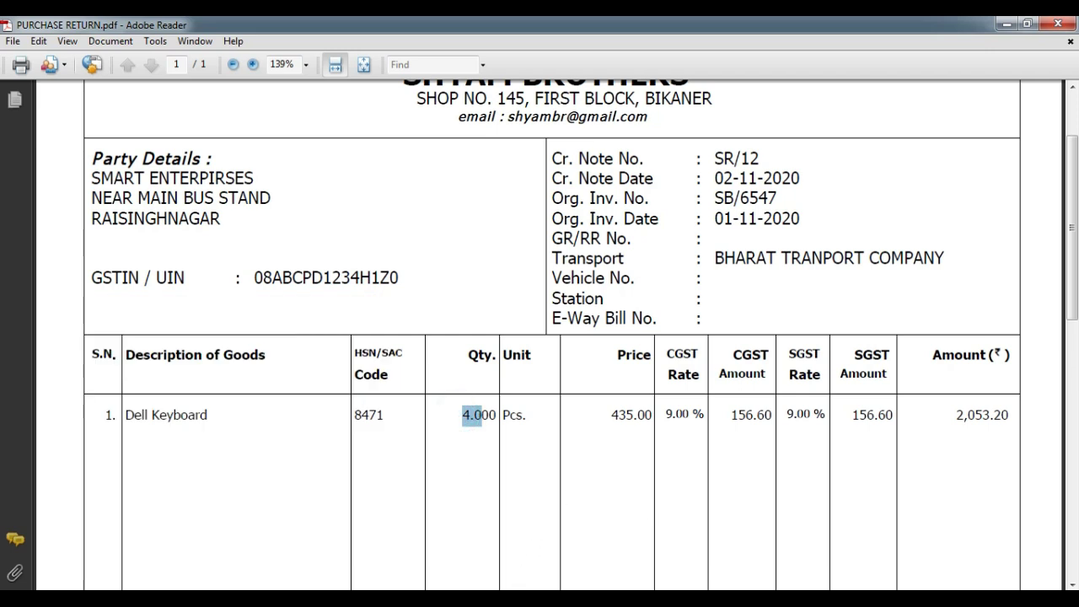
{"action": "key", "text": "alt+Tab"}
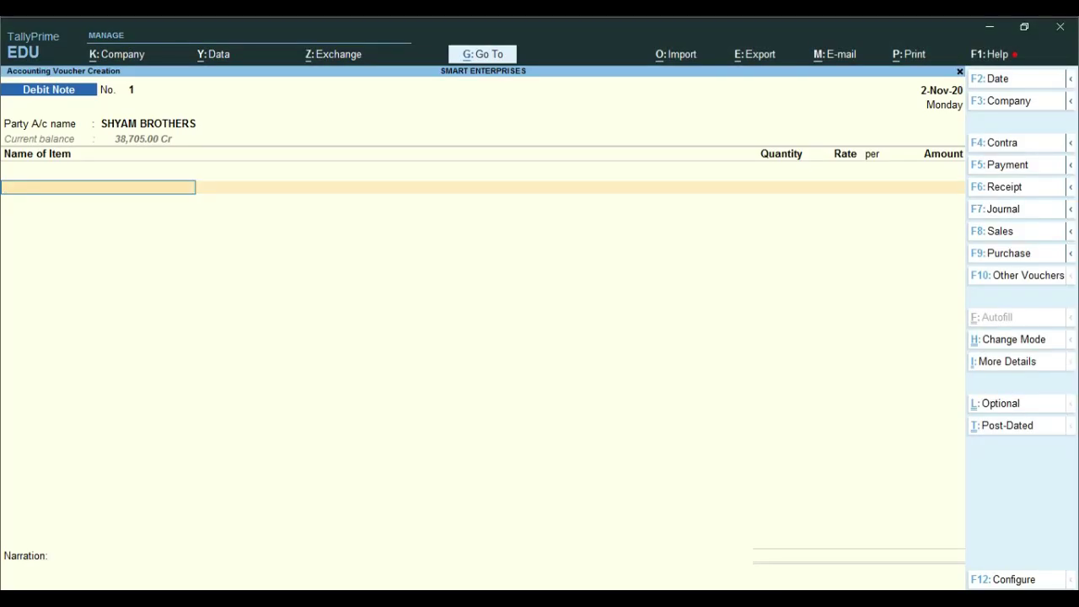
{"action": "type", "text": "D"}
{"action": "key", "text": "Return"}
{"action": "type", "text": "4"}
{"action": "key", "text": "Return"}
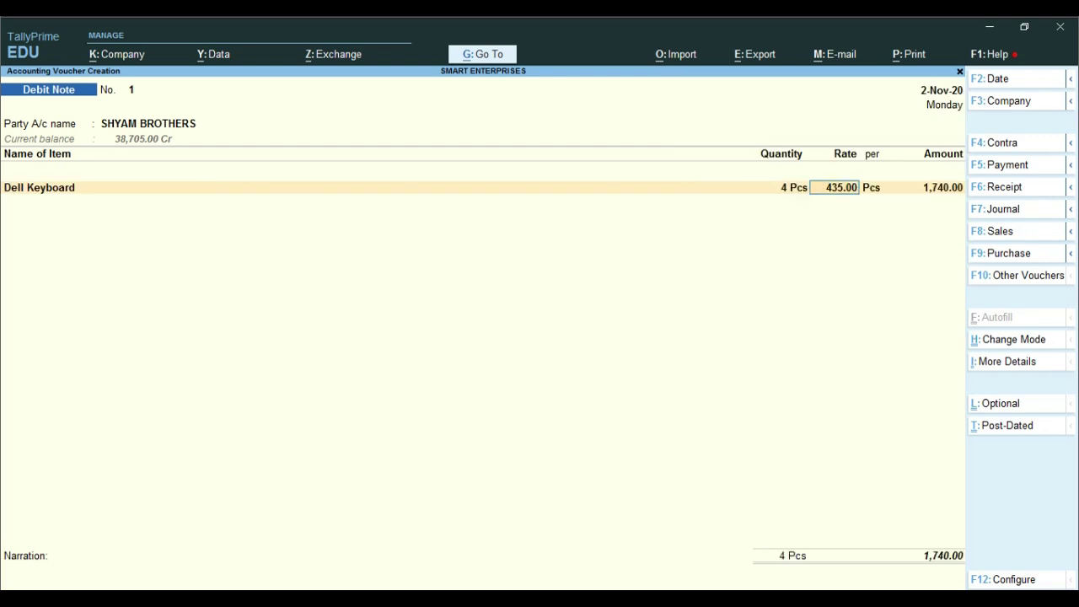
Check the keyboard's price in the credit note PDF, then accept the rate of 435.00 per Pcs and the amount in the debit note
{"action": "key", "text": "ctrl"}
{"action": "left_click", "coordinate": [853, 195]}
{"action": "left_click", "coordinate": [501, 588]}
{"action": "scroll", "coordinate": [648, 476], "scroll_direction": "down", "scroll_amount": 1}
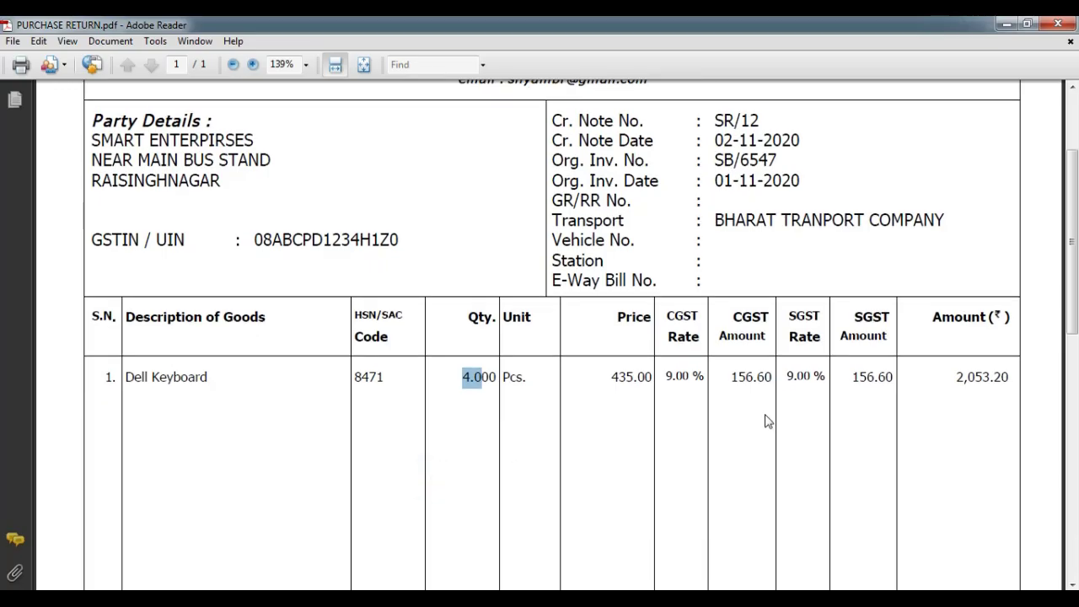
{"action": "left_click", "coordinate": [609, 379]}
{"action": "left_click", "coordinate": [676, 425]}
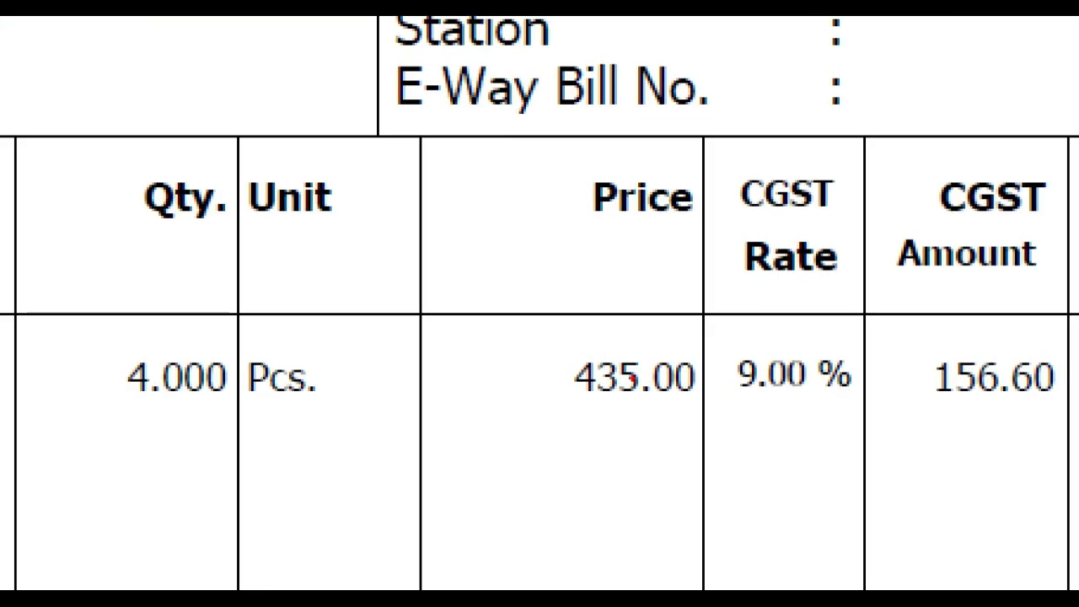
{"action": "left_click", "coordinate": [611, 369]}
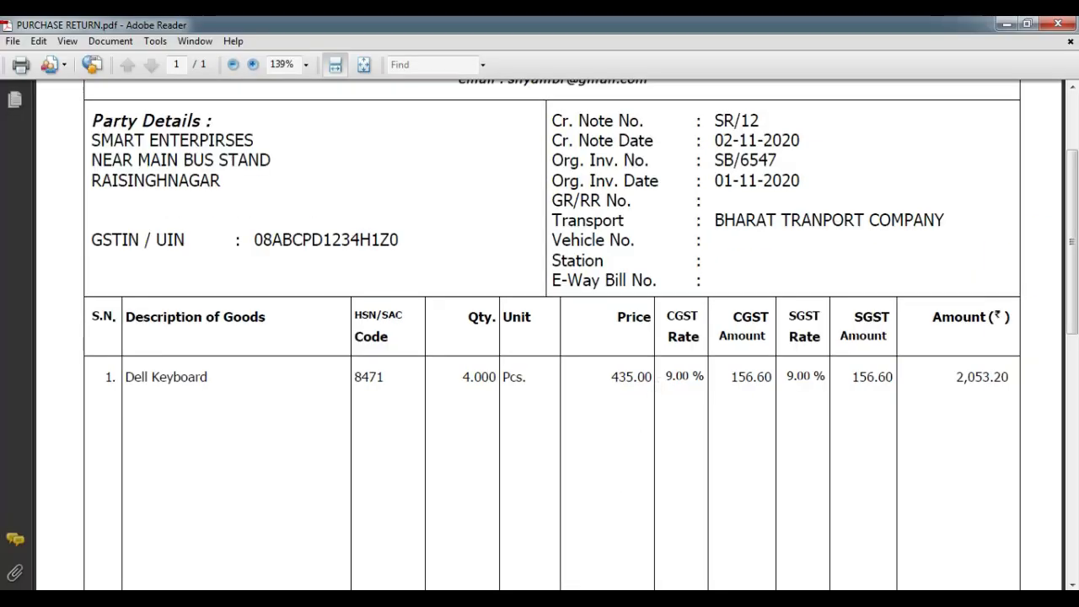
{"action": "key", "text": "alt+Tab"}
{"action": "key", "text": "Return"}
{"action": "key", "text": "Return"}
{"action": "key", "text": "Return"}
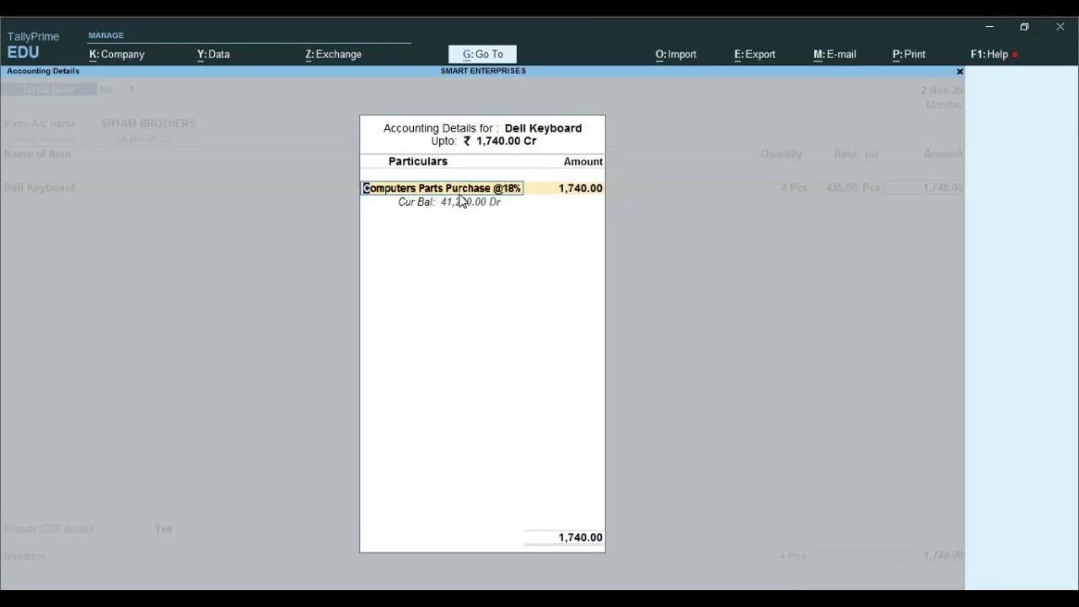
{"action": "key", "text": "alt+c"}
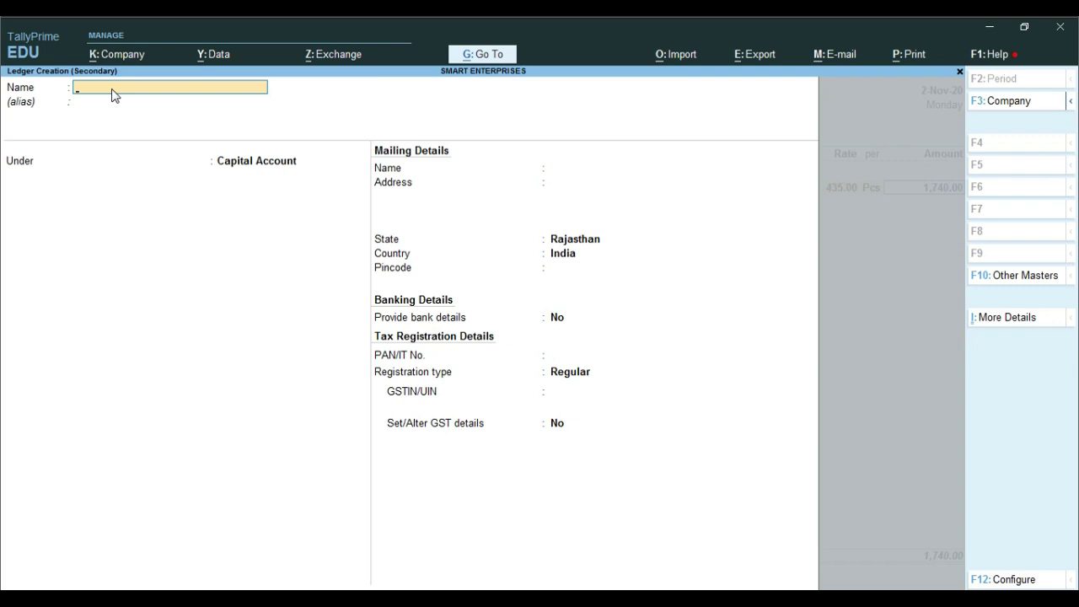
{"action": "type", "text": "Computer Parts Pur Return @18%"}
{"action": "key", "text": "Return"}
{"action": "key", "text": "Return"}
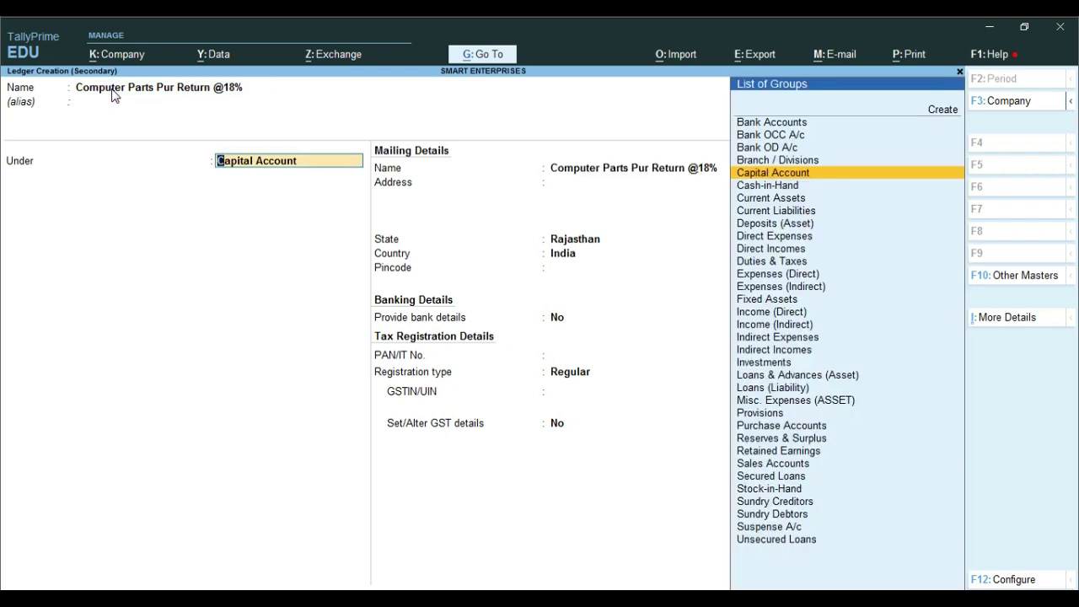
{"action": "type", "text": "Pur"}
{"action": "key", "text": "Return"}
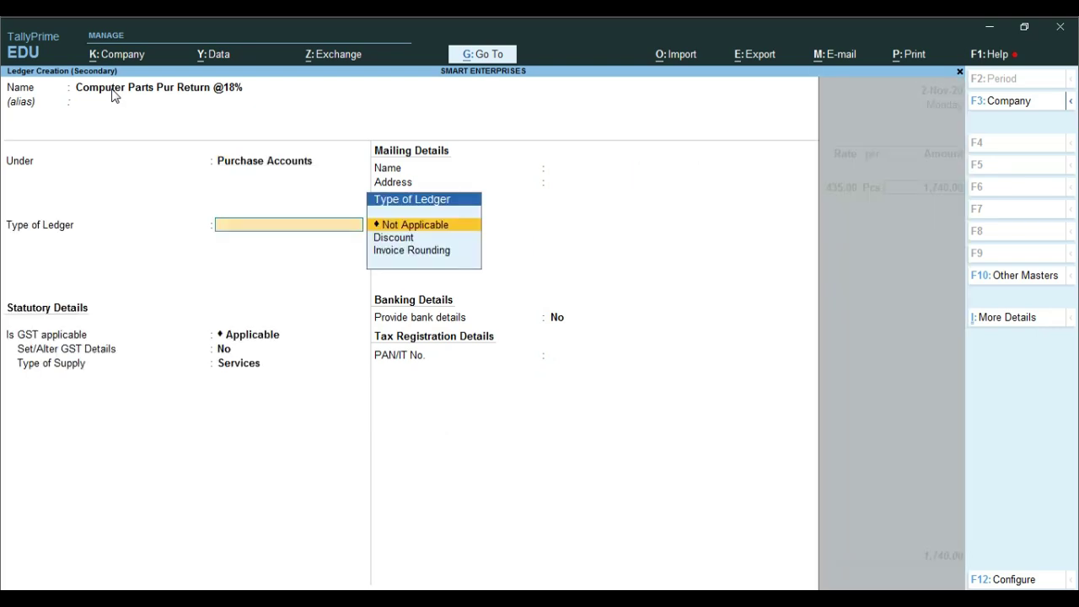
Keep GST applicable, set the ledger's type of supply to Goods, and save it as the Dell Keyboard's accounting allocation
{"action": "key", "text": "Return"}
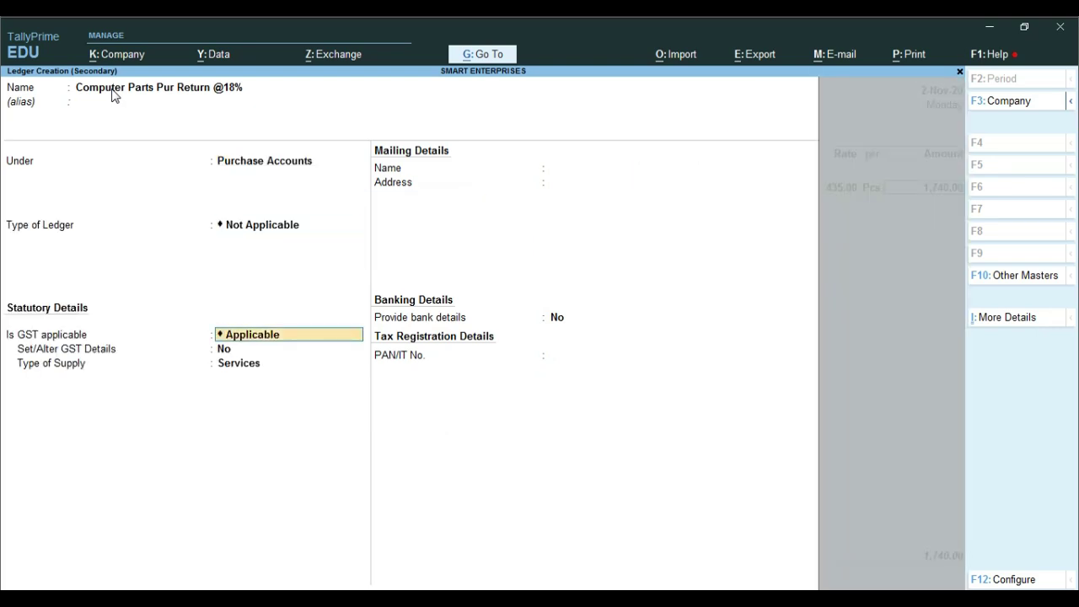
{"action": "key", "text": "Return"}
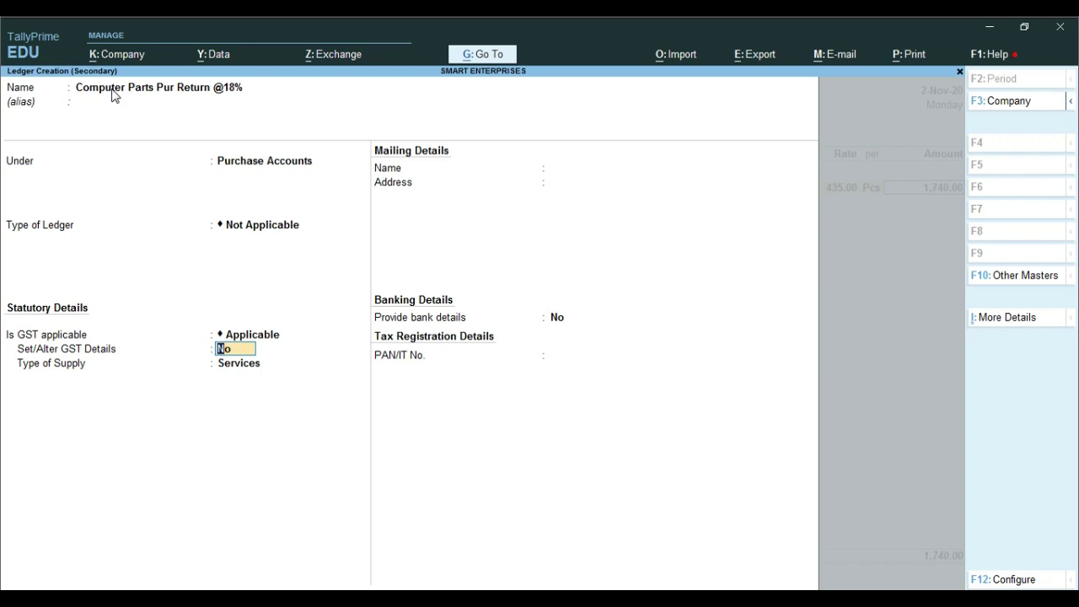
{"action": "key", "text": "Return"}
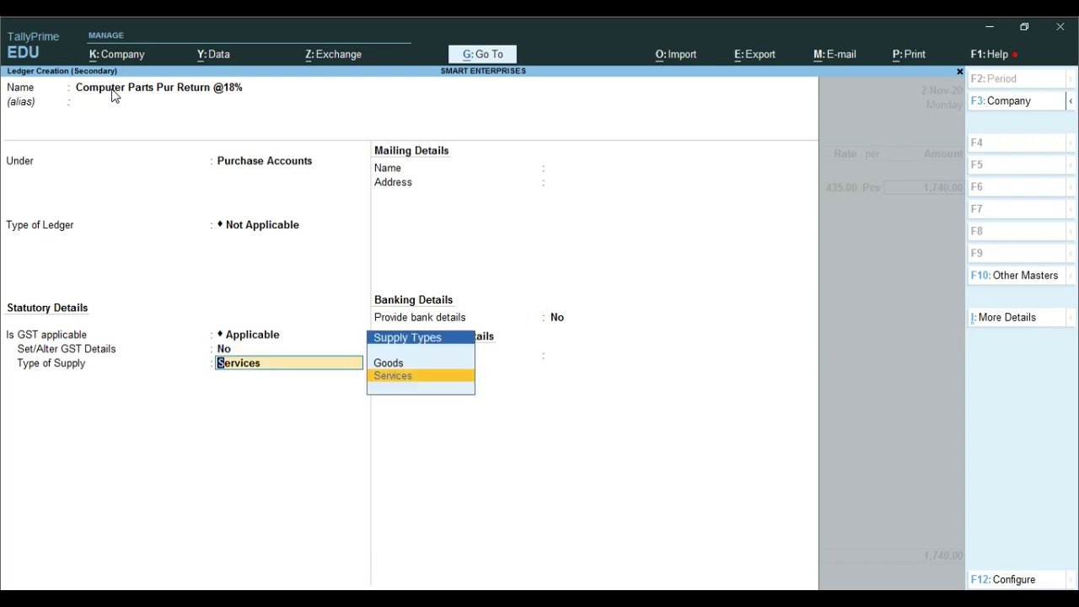
{"action": "key", "text": "Up"}
{"action": "key", "text": "Return"}
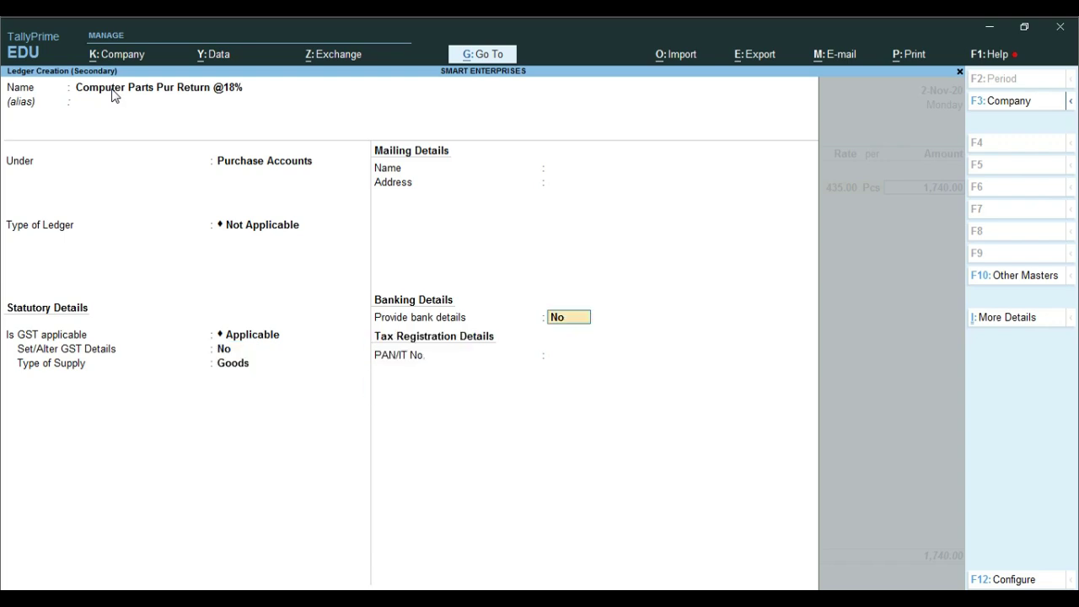
{"action": "key", "text": "Return"}
{"action": "key", "text": "Return"}
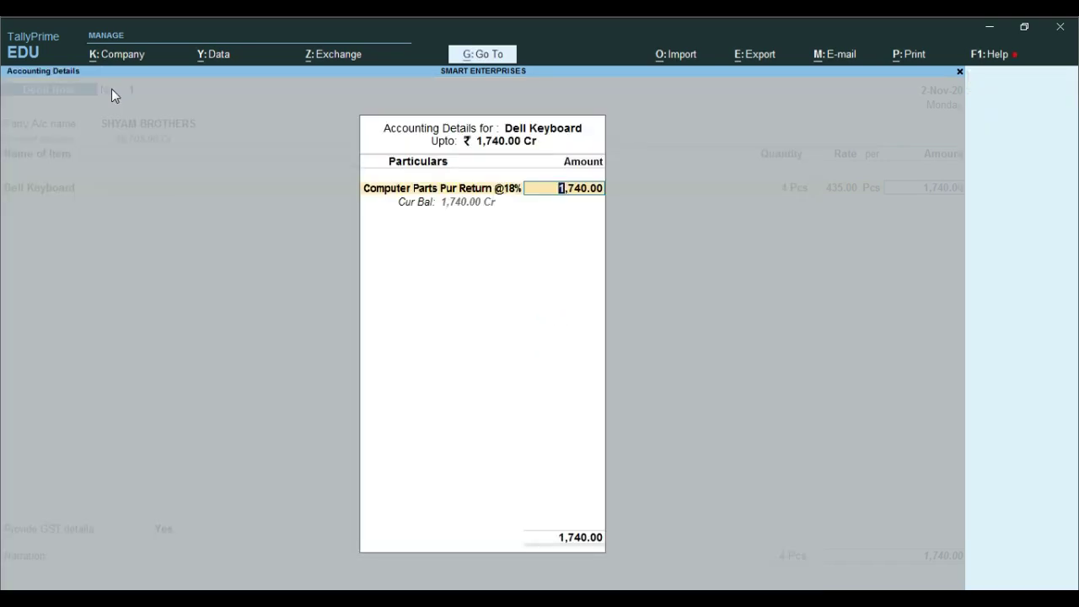
{"action": "key", "text": "Return"}
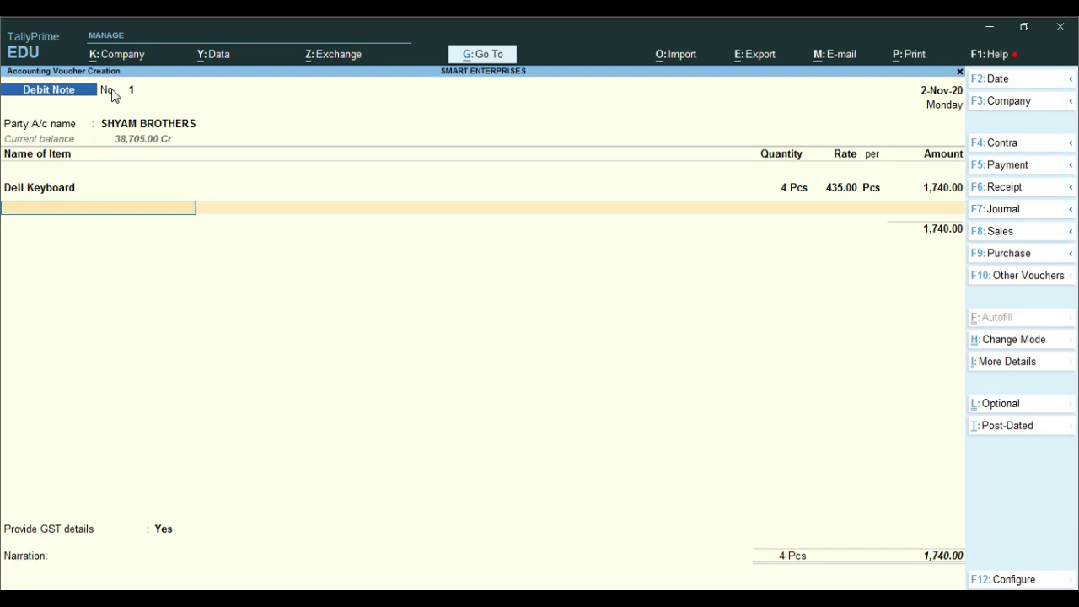
Add the CGST TAX and SGST TAX ledgers below the Dell Keyboard item with their calculated amounts
{"action": "type", "text": "Cg"}
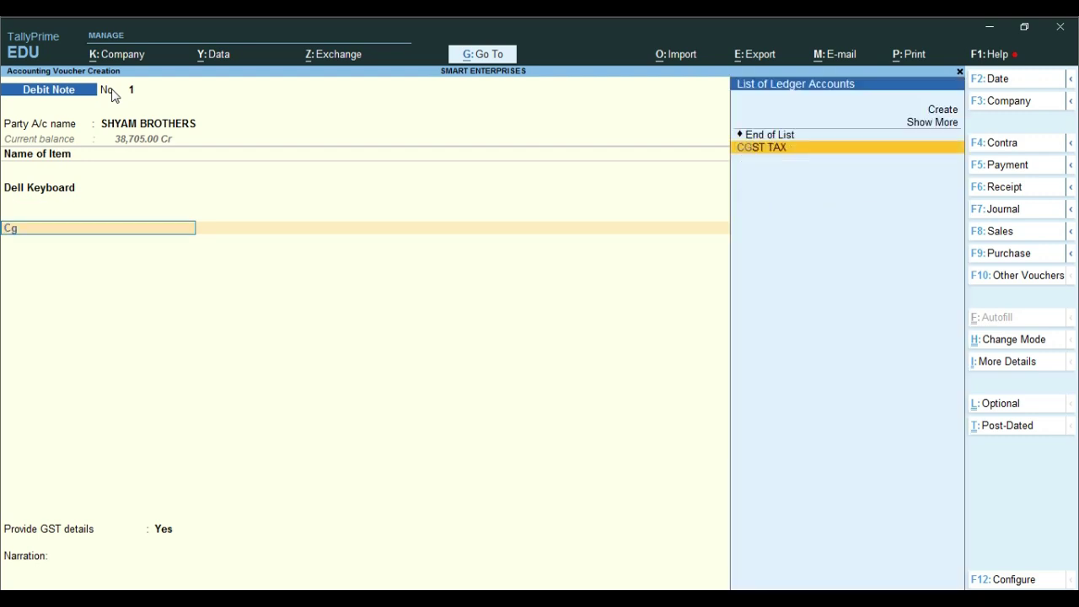
{"action": "key", "text": "Return"}
{"action": "key", "text": "Return"}
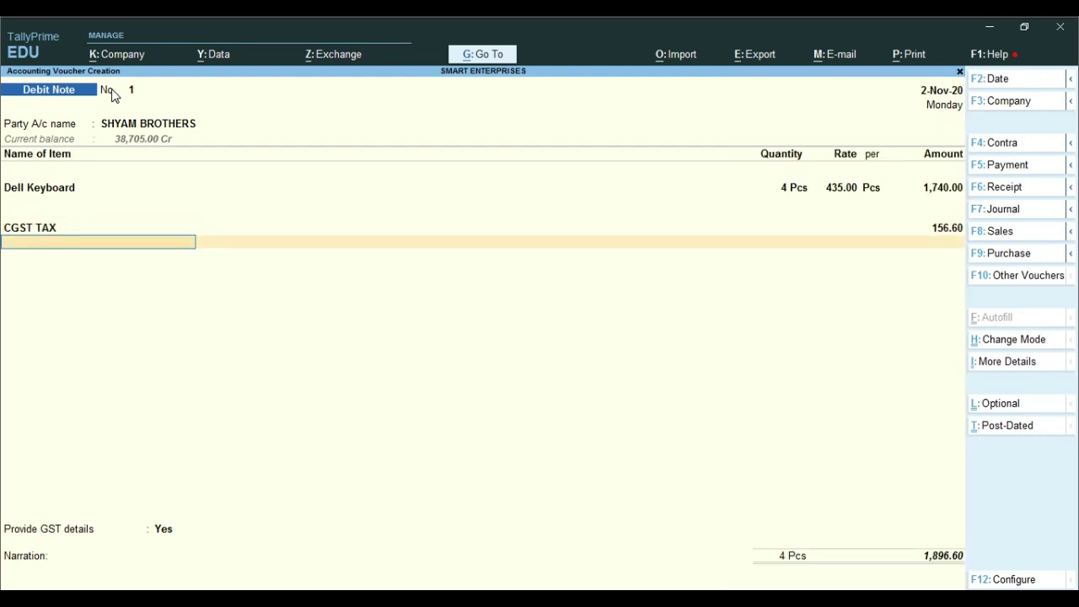
{"action": "type", "text": "Sg"}
{"action": "key", "text": "Return"}
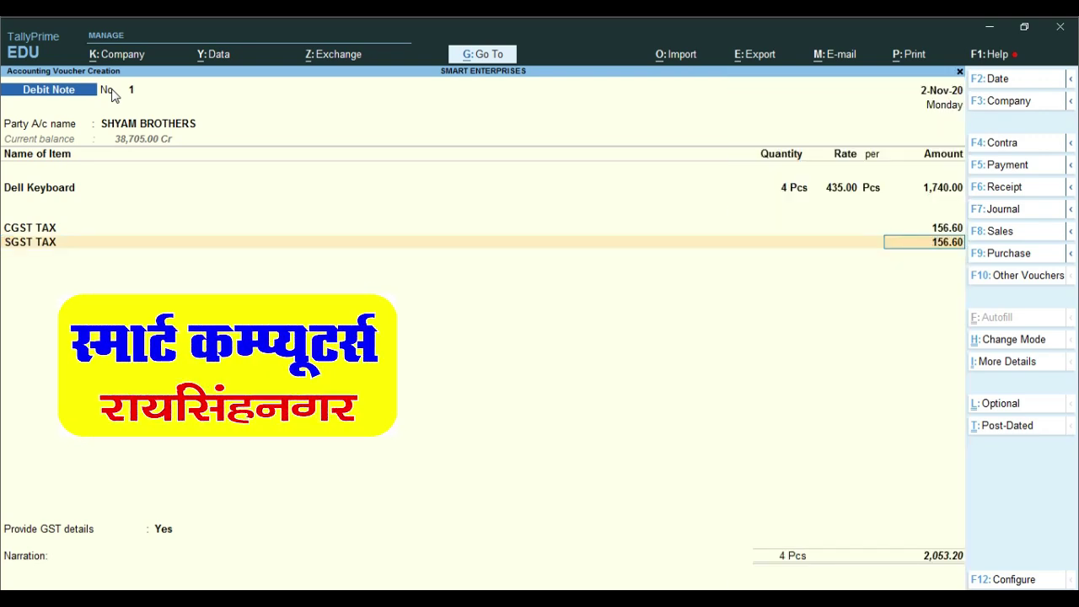
{"action": "key", "text": "Return"}
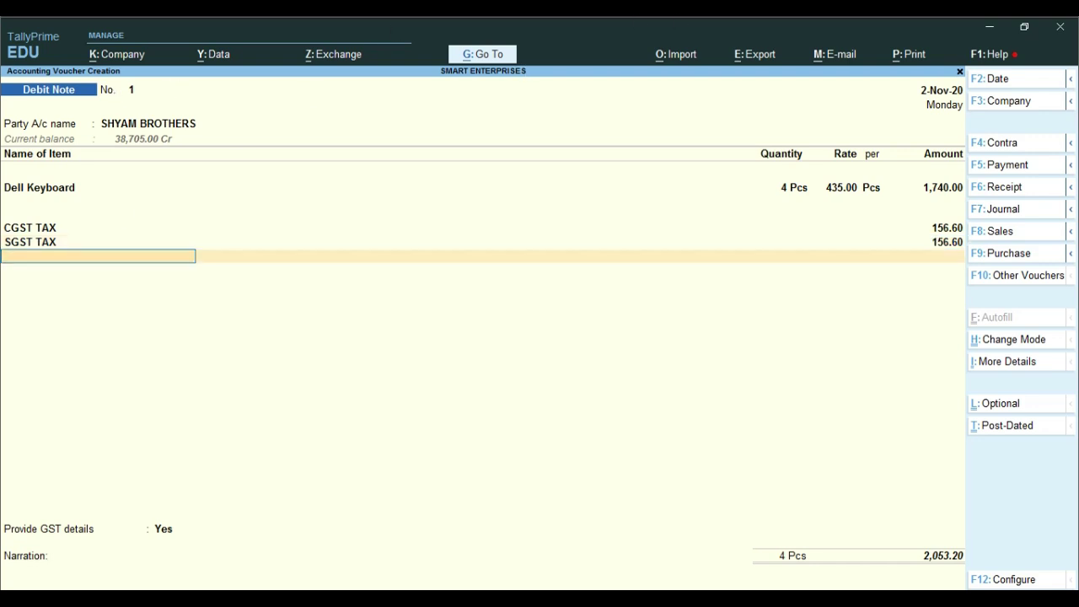
Check the round-off in the supplier's credit note PDF, then add the ROUNDED OFF /ON ledger with -0.20 to the debit note
{"action": "mouse_move", "coordinate": [482, 579]}
{"action": "left_click", "coordinate": [446, 554]}
{"action": "scroll", "coordinate": [680, 447], "scroll_direction": "down", "scroll_amount": 5}
{"action": "scroll", "coordinate": [679, 447], "scroll_direction": "down", "scroll_amount": 3}
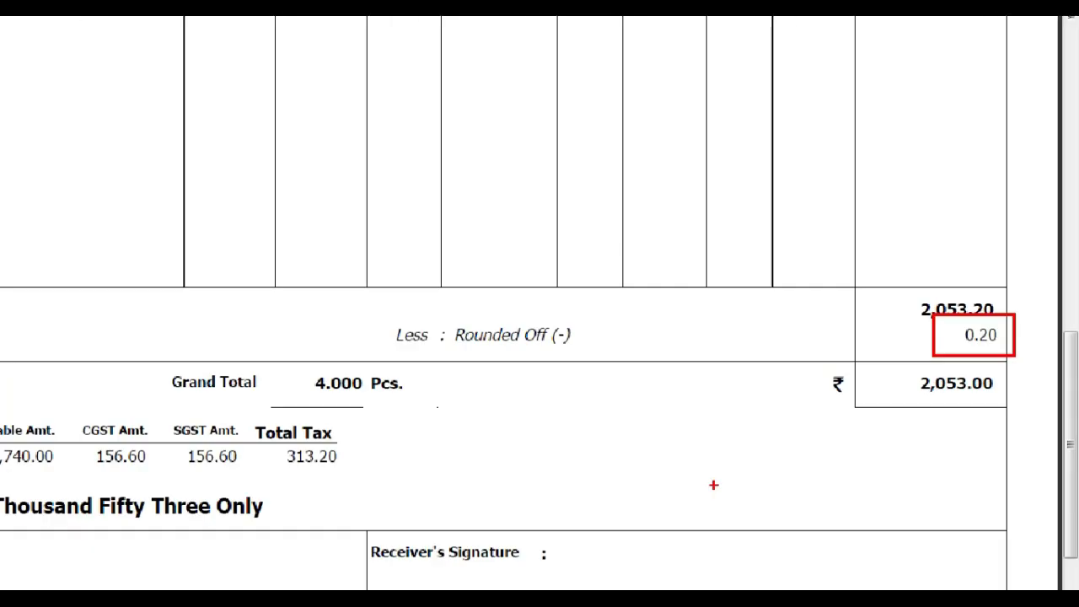
{"action": "key", "text": "alt+Tab"}
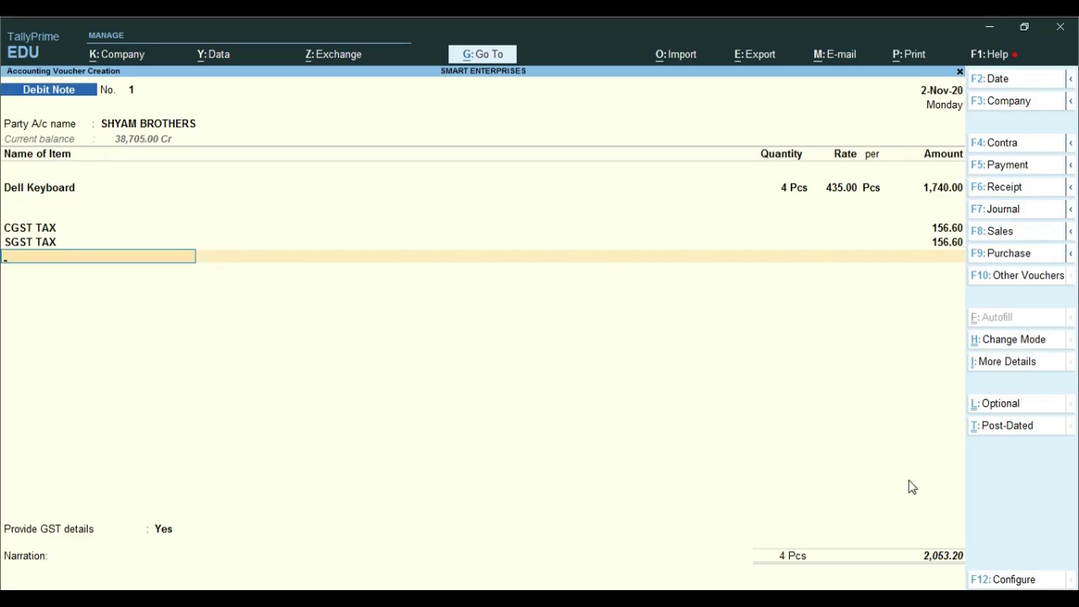
{"action": "type", "text": "R"}
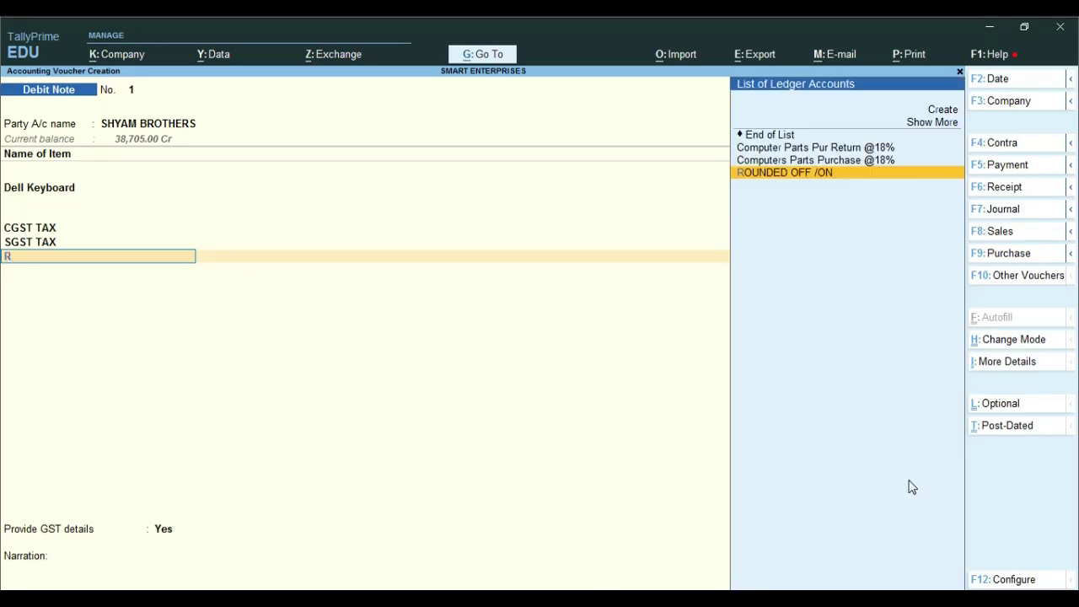
{"action": "key", "text": "Return"}
{"action": "key", "text": "Return"}
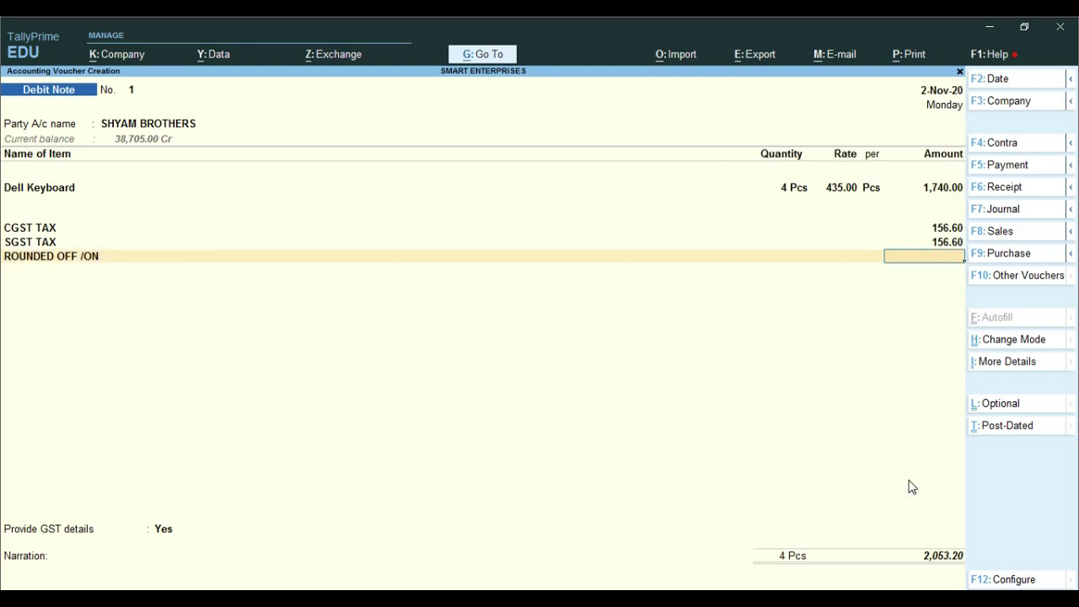
{"action": "type", "text": "-0.20"}
{"action": "key", "text": "Return"}
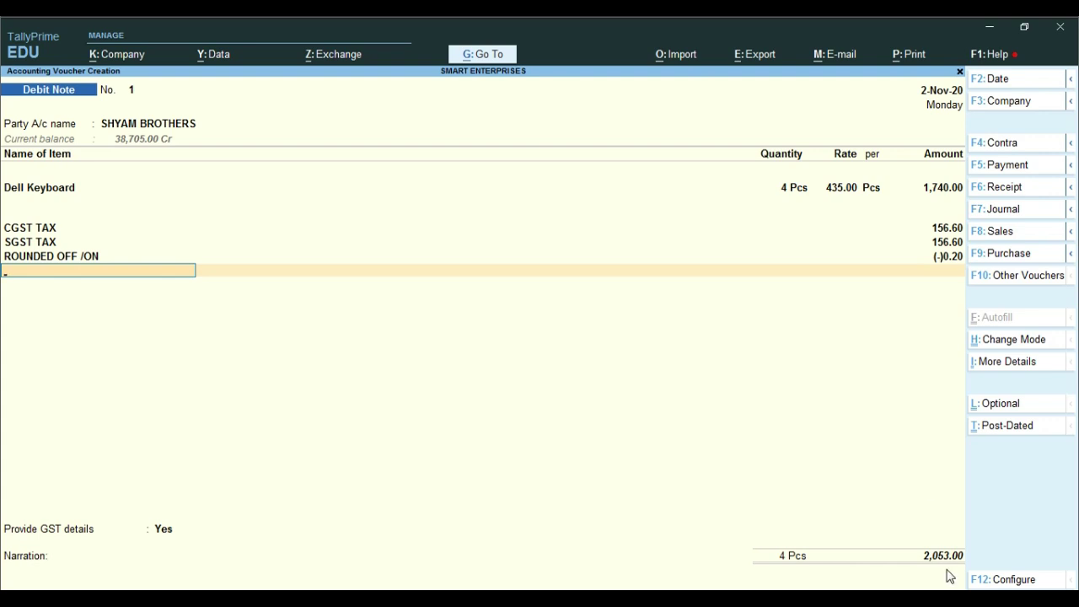
Finish the ledger entries, keep GST details enabled, and set the reason for issuing the note to 07-Others
{"action": "key", "text": "ctrl"}
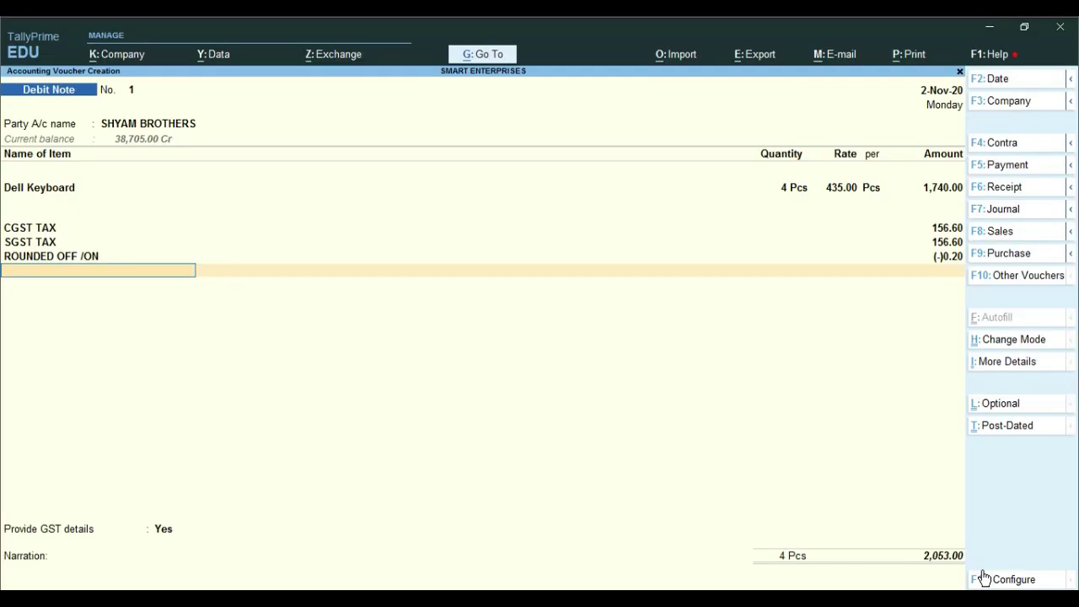
{"action": "key", "text": "Return"}
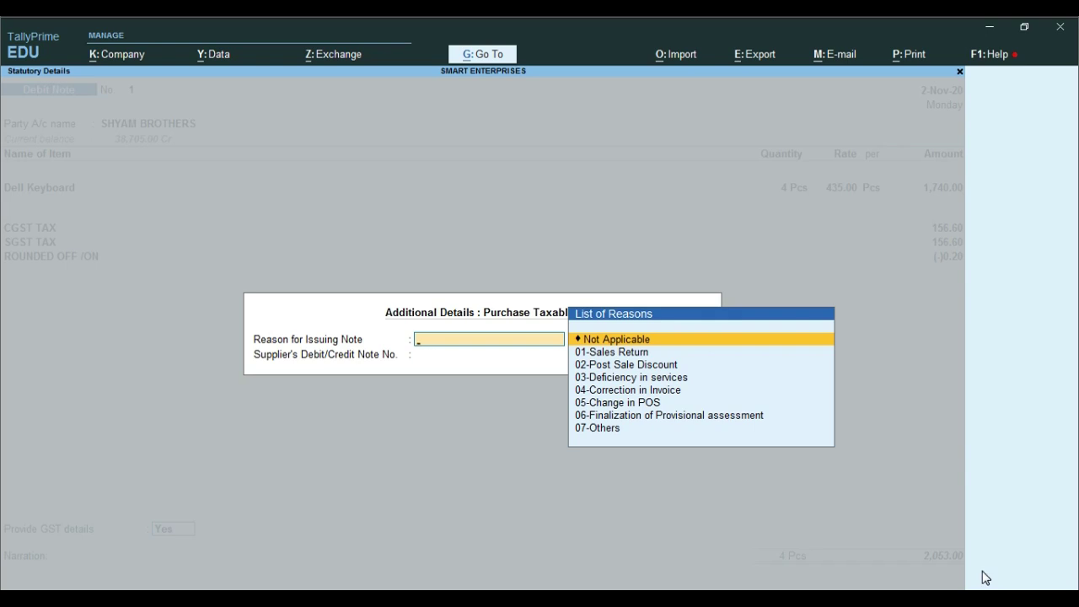
{"action": "key", "text": "Down"}
{"action": "key", "text": "Down"}
{"action": "key", "text": "Down"}
{"action": "key", "text": "Down"}
{"action": "key", "text": "Down"}
{"action": "key", "text": "Down"}
{"action": "key", "text": "Down"}
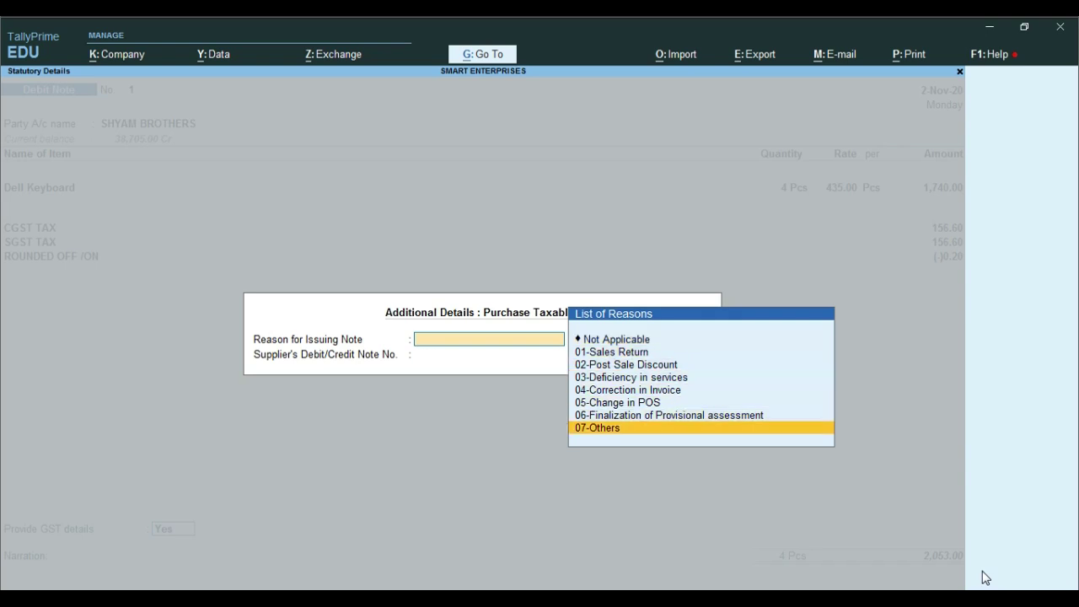
{"action": "key", "text": "Return"}
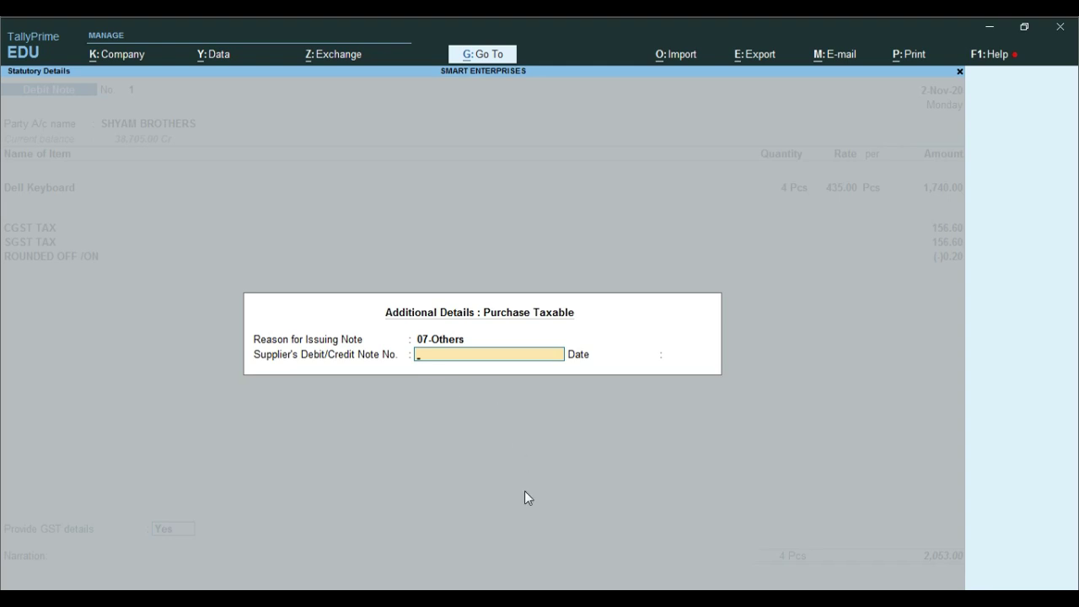
Look up the credit note number in the supplier's PDF and enter supplier's note number SR/12 with date 02-11-2020
{"action": "mouse_move", "coordinate": [474, 580]}
{"action": "left_click", "coordinate": [446, 544]}
{"action": "scroll", "coordinate": [713, 258], "scroll_direction": "up", "scroll_amount": 10}
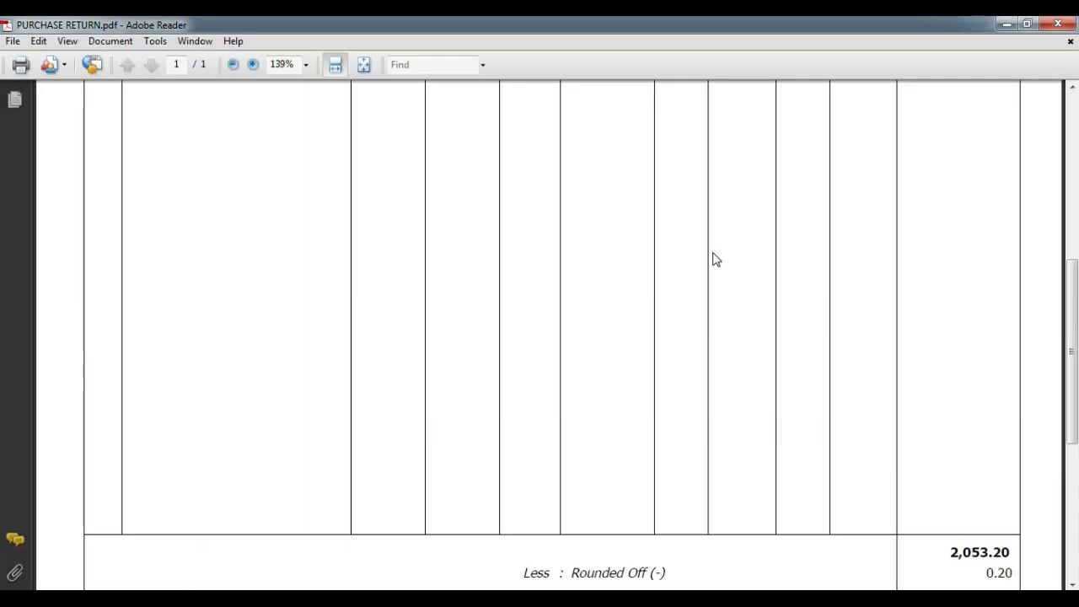
{"action": "left_click_drag", "start_coordinate": [712, 270], "coordinate": [760, 281]}
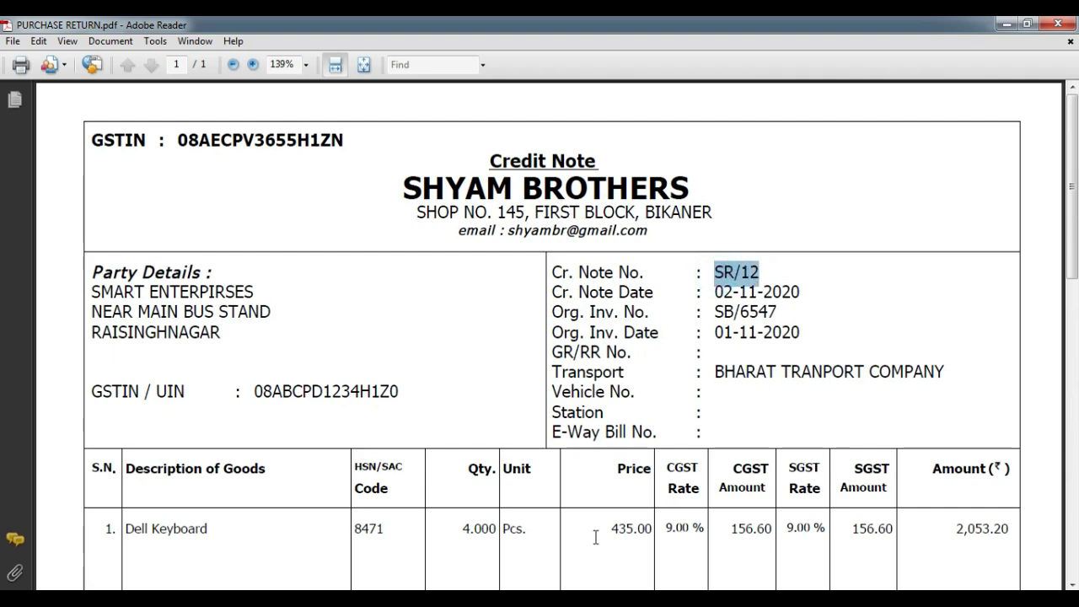
{"action": "key", "text": "alt+Tab"}
{"action": "type", "text": "S"}
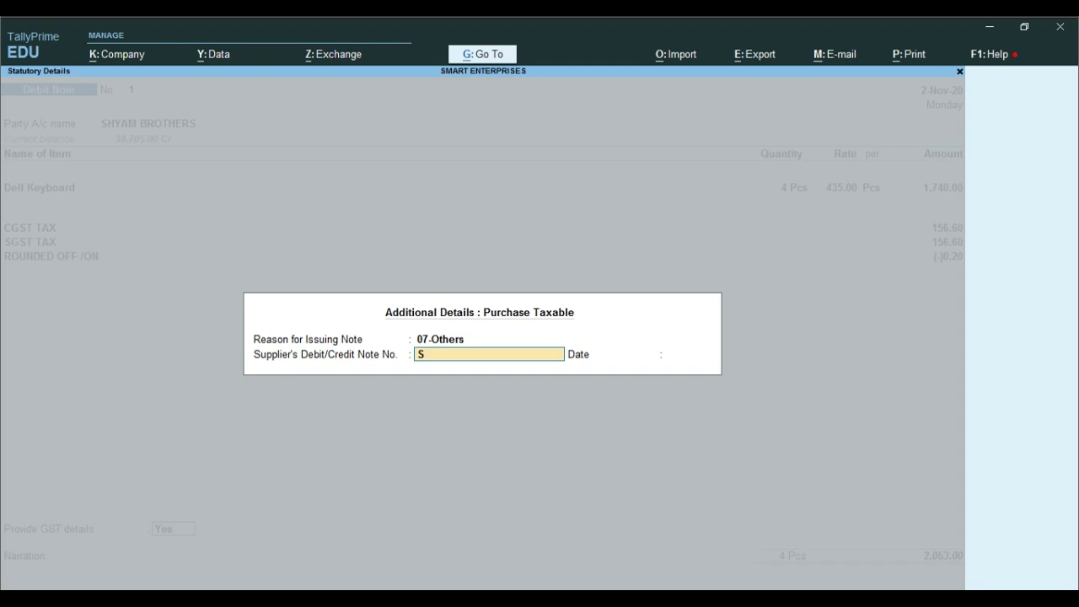
{"action": "type", "text": "R/12"}
{"action": "key", "text": "Return"}
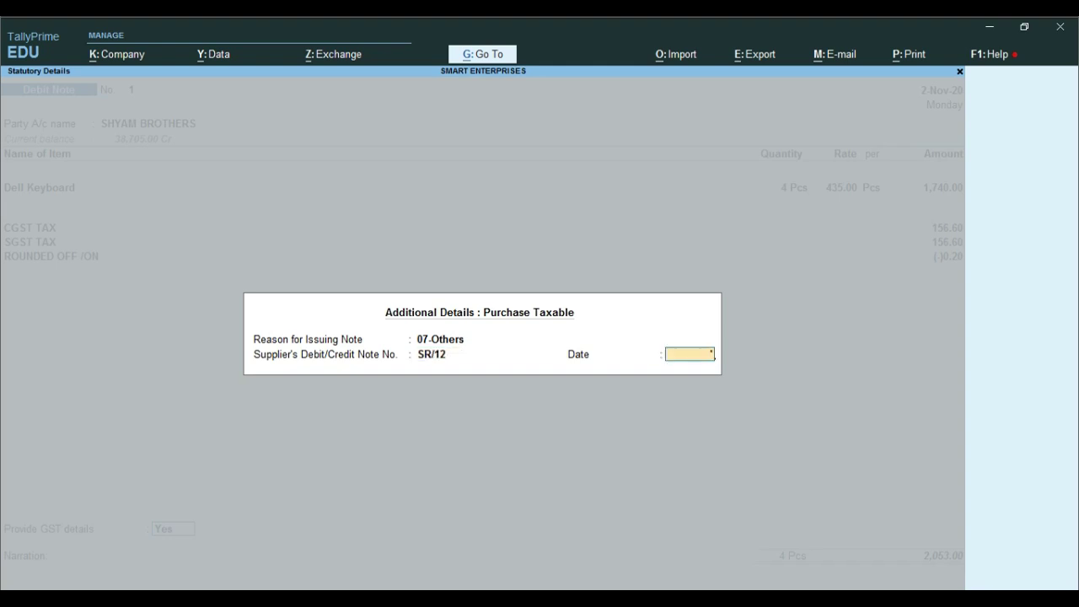
{"action": "type", "text": "2.11"}
{"action": "key", "text": "Return"}
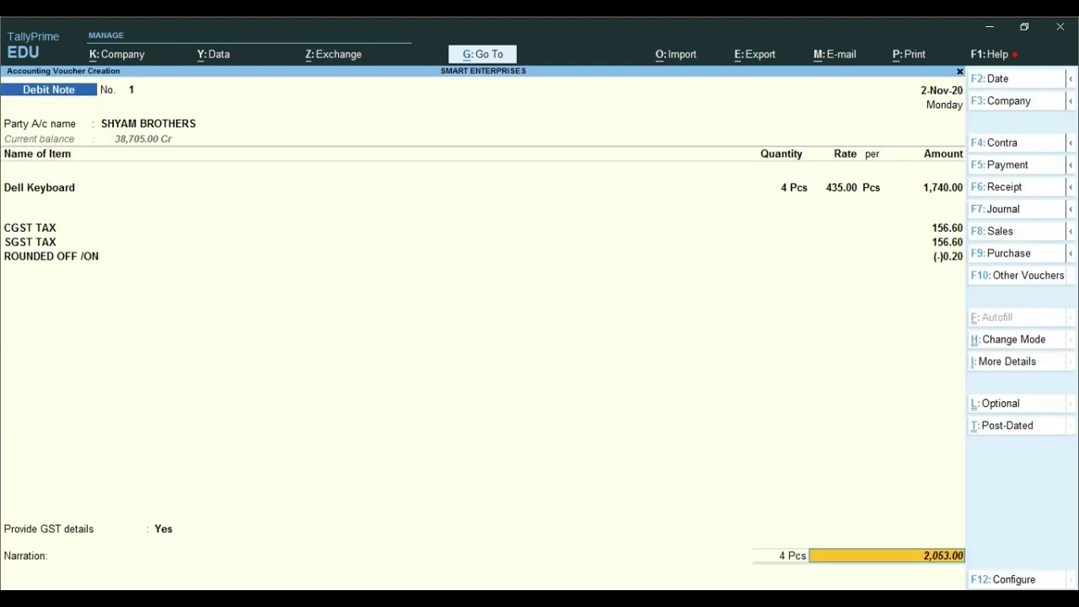
Leave the narration blank and save the debit note
{"action": "key", "text": "Return"}
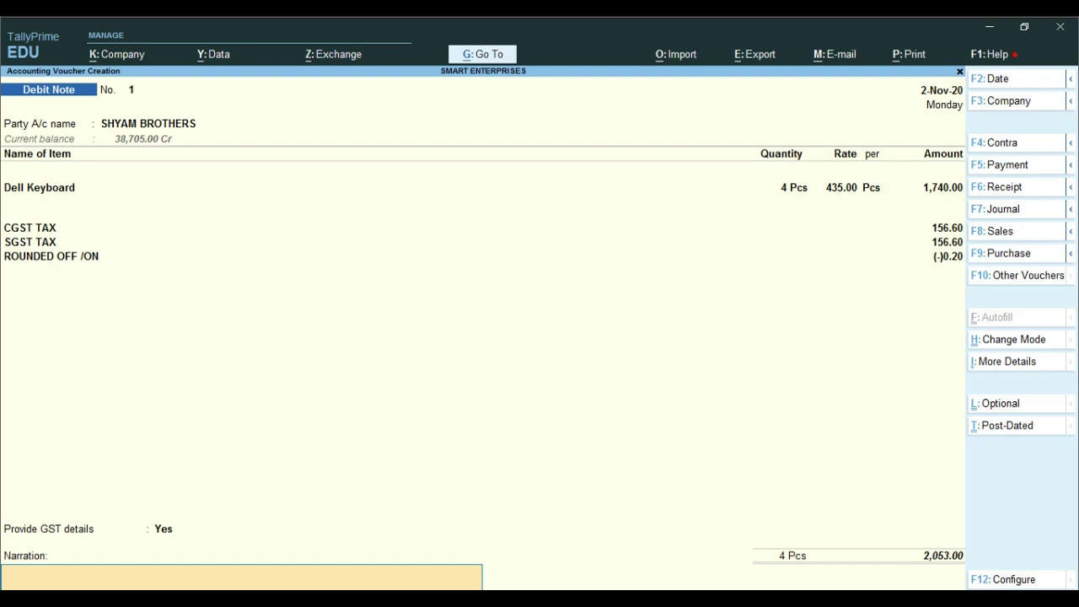
{"action": "key", "text": "Return"}
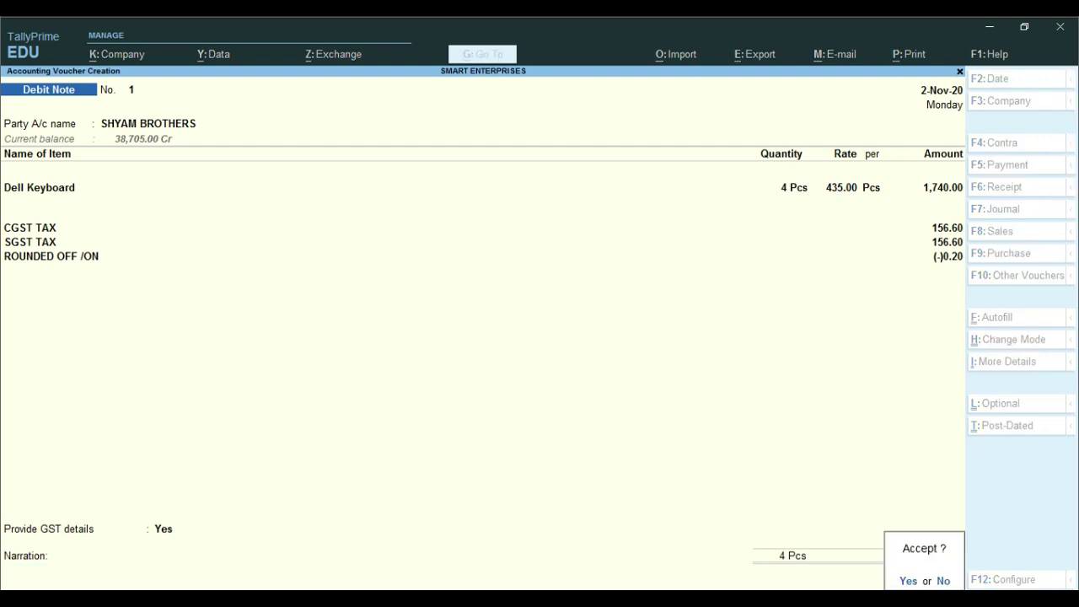
{"action": "key", "text": "y"}
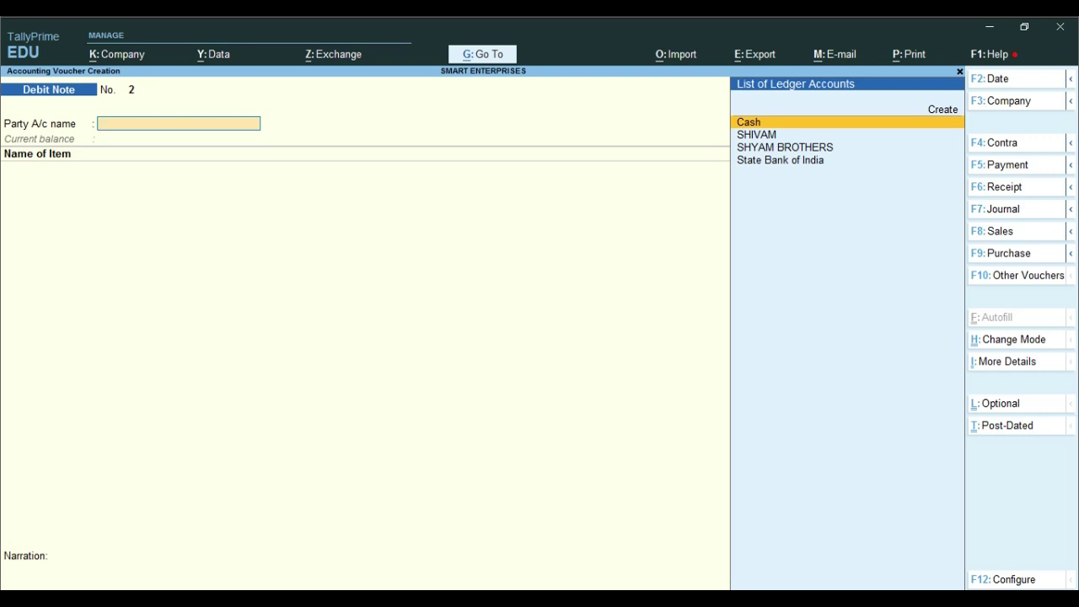
Review the date, customer name and invoice number on the original sales invoice in s1.pdf
{"action": "key", "text": "alt+Tab"}
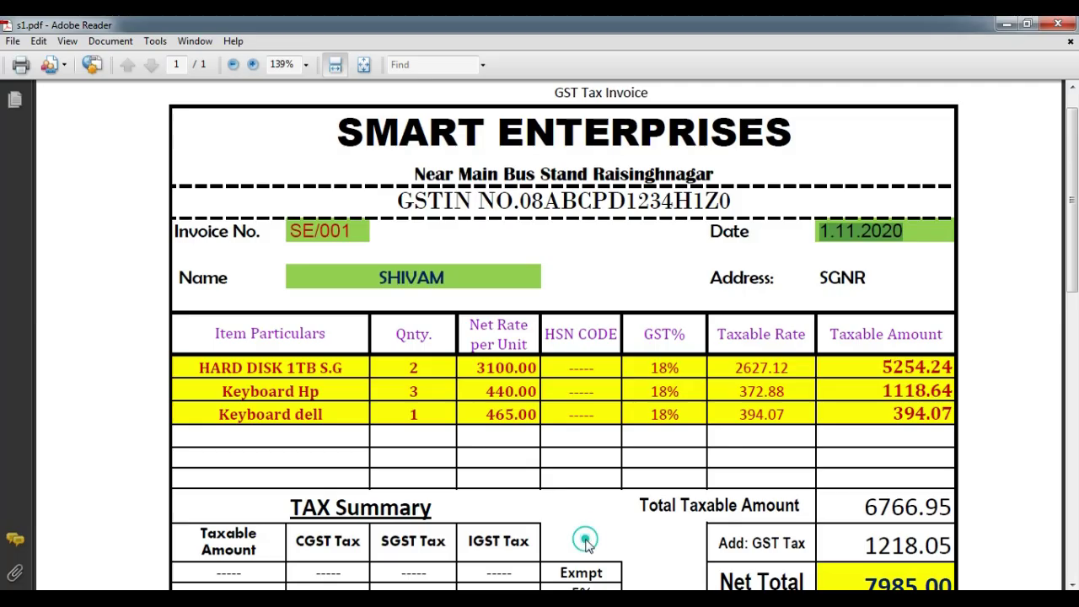
{"action": "left_click", "coordinate": [807, 246]}
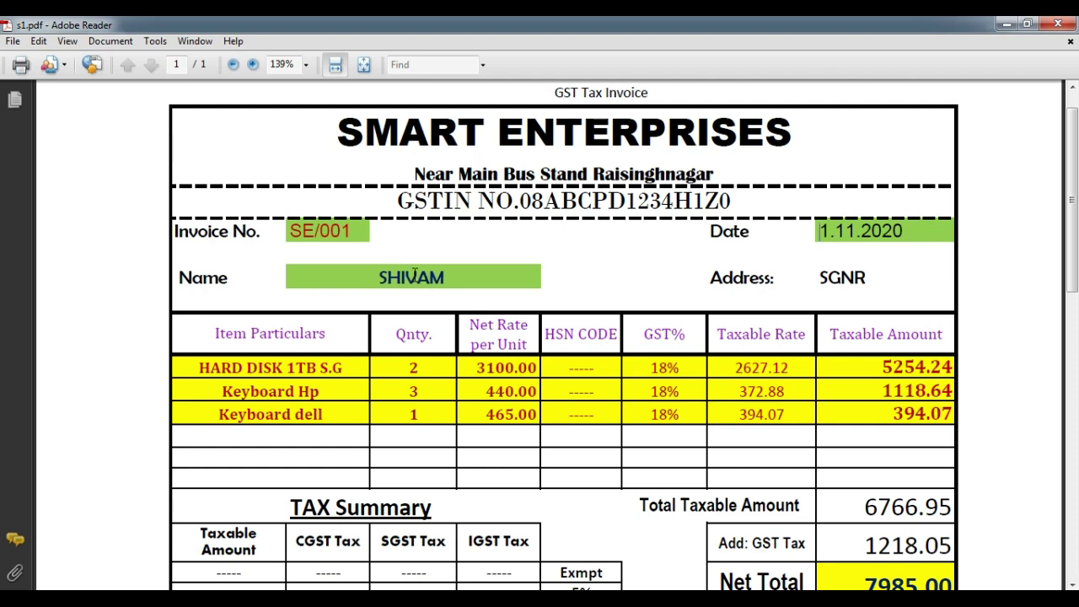
{"action": "left_click_drag", "start_coordinate": [379, 275], "coordinate": [453, 278]}
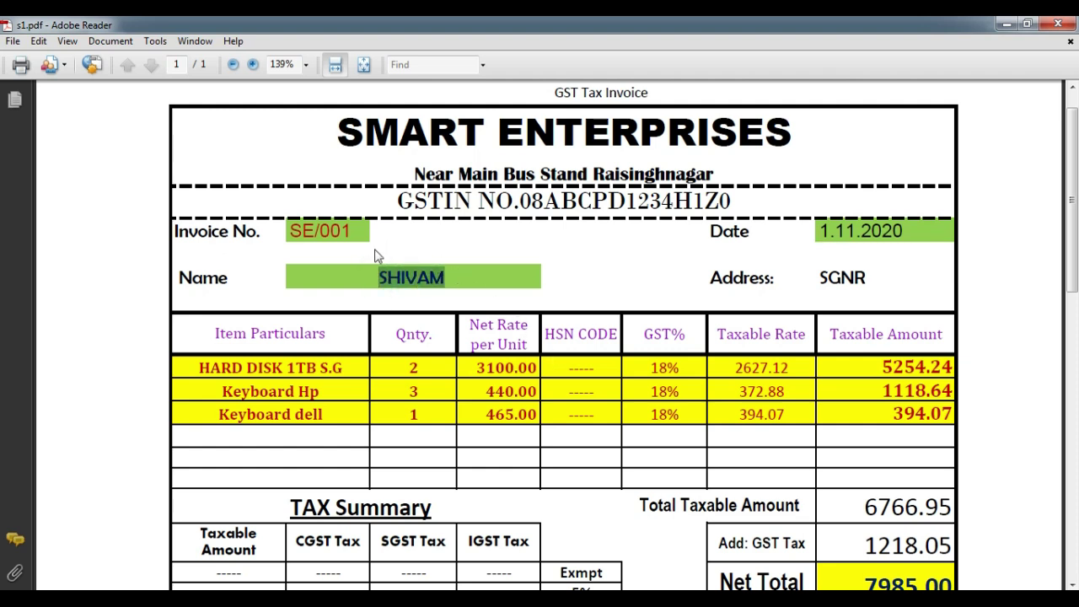
{"action": "left_click", "coordinate": [291, 231]}
{"action": "left_click_drag", "start_coordinate": [291, 231], "coordinate": [357, 231]}
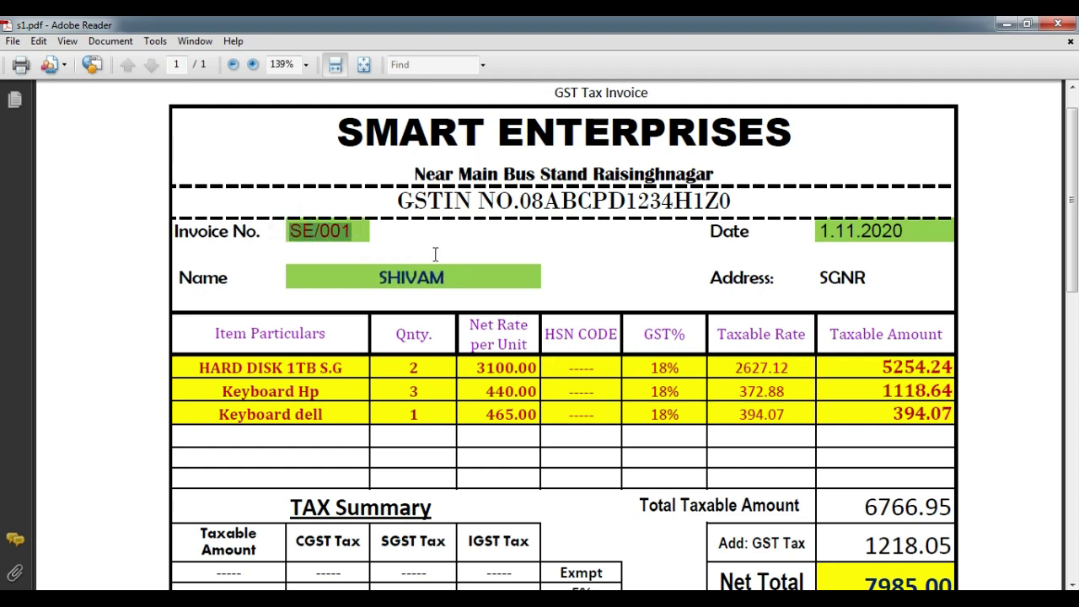
{"action": "double_click", "coordinate": [382, 279]}
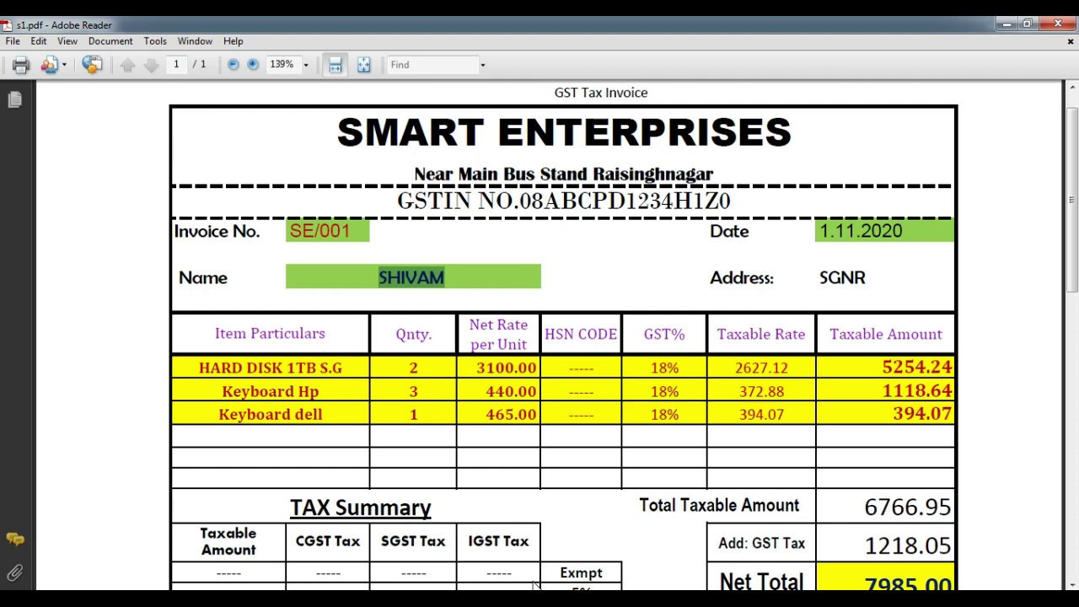
Open sale return.pdf and examine the credit note's seller, customer, note number, date, original invoice, item and tax details
{"action": "left_click", "coordinate": [511, 601]}
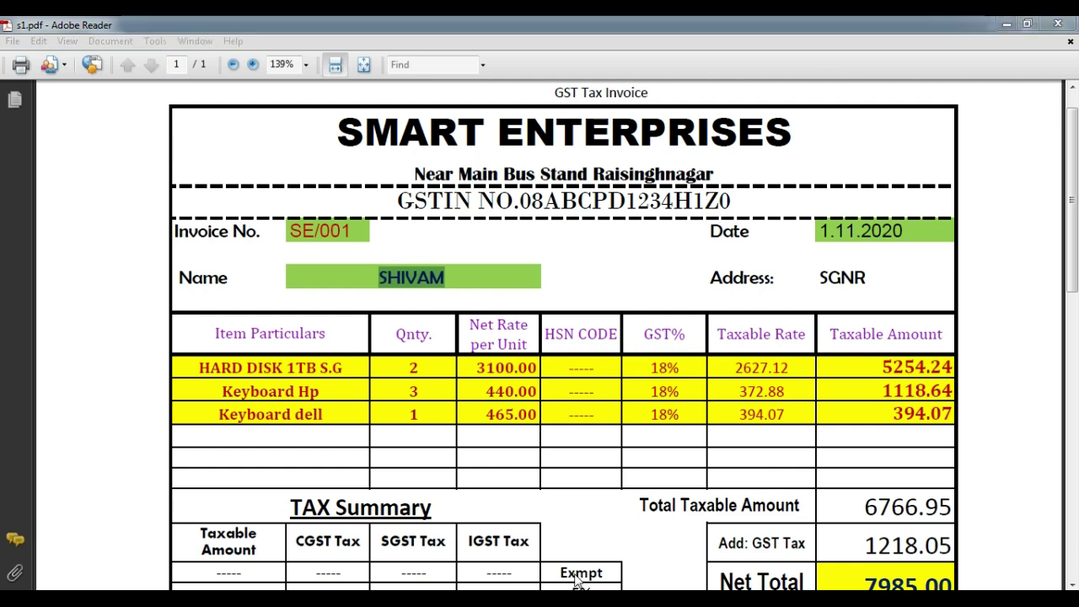
{"action": "left_click", "coordinate": [742, 537]}
{"action": "scroll", "coordinate": [590, 337], "scroll_direction": "up", "scroll_amount": 3}
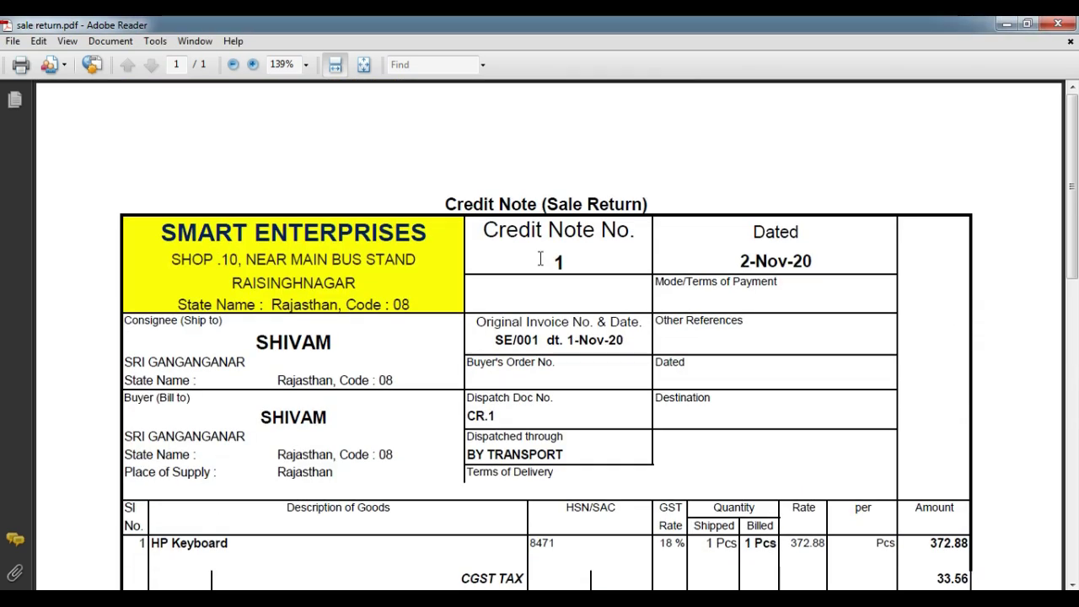
{"action": "left_click_drag", "start_coordinate": [436, 203], "coordinate": [645, 209]}
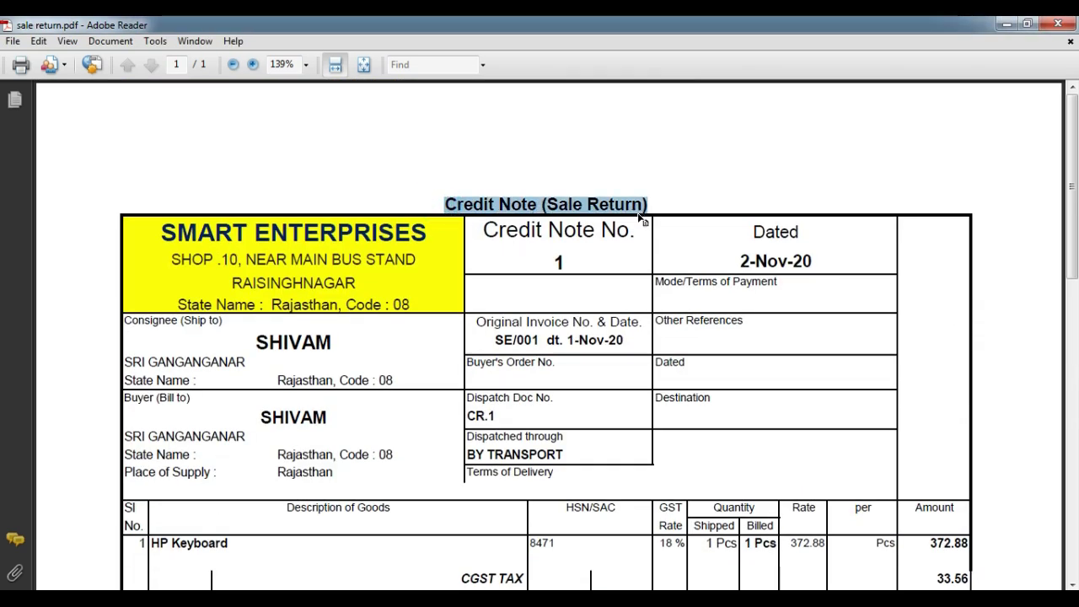
{"action": "scroll", "coordinate": [489, 322], "scroll_direction": "down", "scroll_amount": 1}
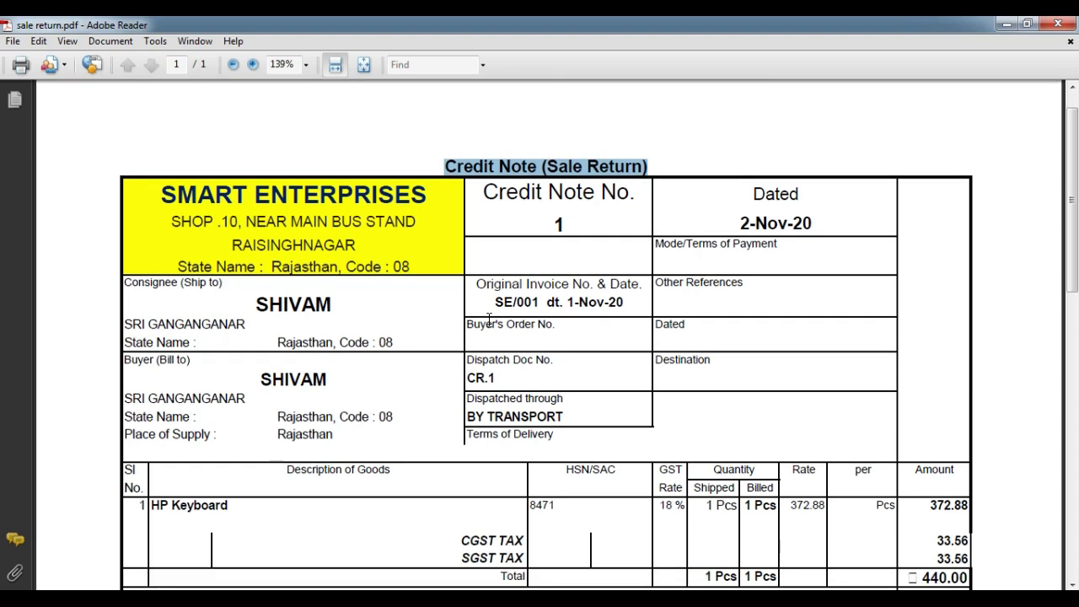
{"action": "scroll", "coordinate": [231, 240], "scroll_direction": "down", "scroll_amount": 1}
{"action": "left_click_drag", "start_coordinate": [158, 152], "coordinate": [414, 160]}
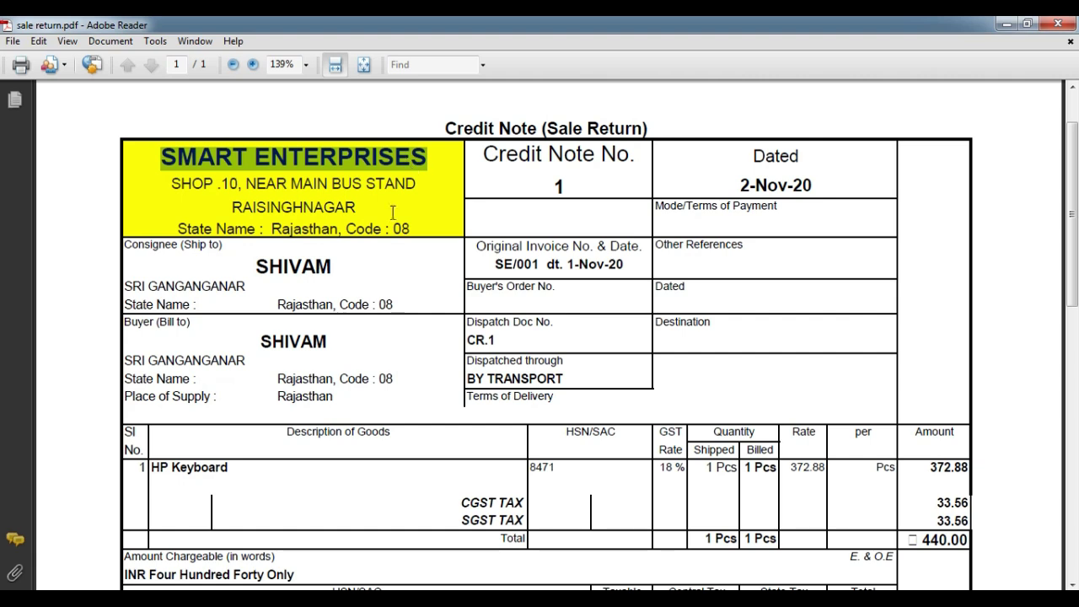
{"action": "left_click_drag", "start_coordinate": [250, 268], "coordinate": [344, 266]}
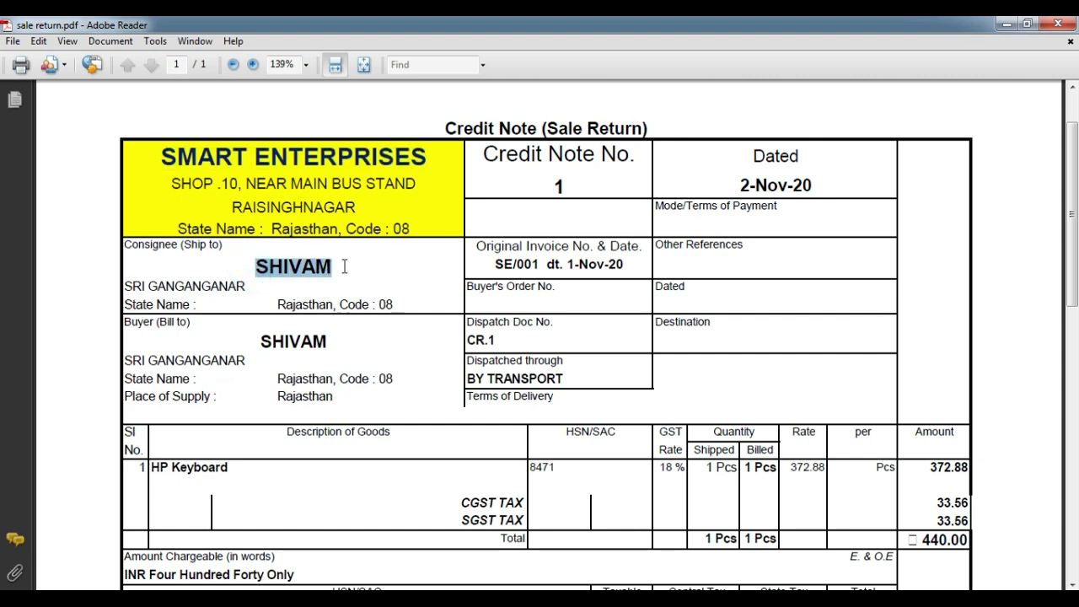
{"action": "scroll", "coordinate": [344, 269], "scroll_direction": "down", "scroll_amount": 2}
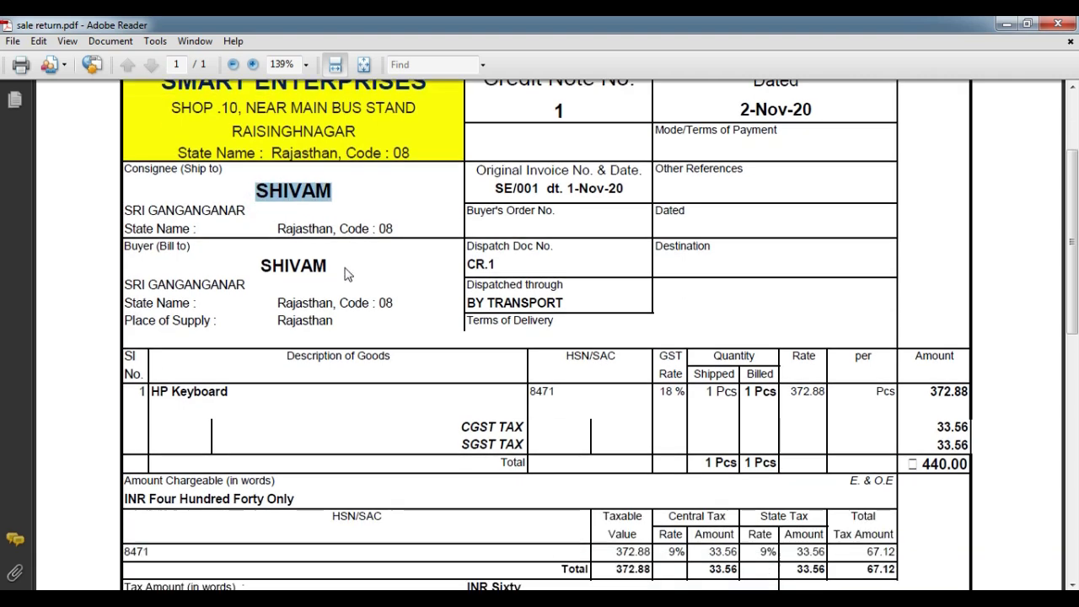
{"action": "scroll", "coordinate": [344, 269], "scroll_direction": "up", "scroll_amount": 3}
{"action": "left_click_drag", "start_coordinate": [541, 213], "coordinate": [595, 230]}
{"action": "left_click_drag", "start_coordinate": [741, 222], "coordinate": [818, 224]}
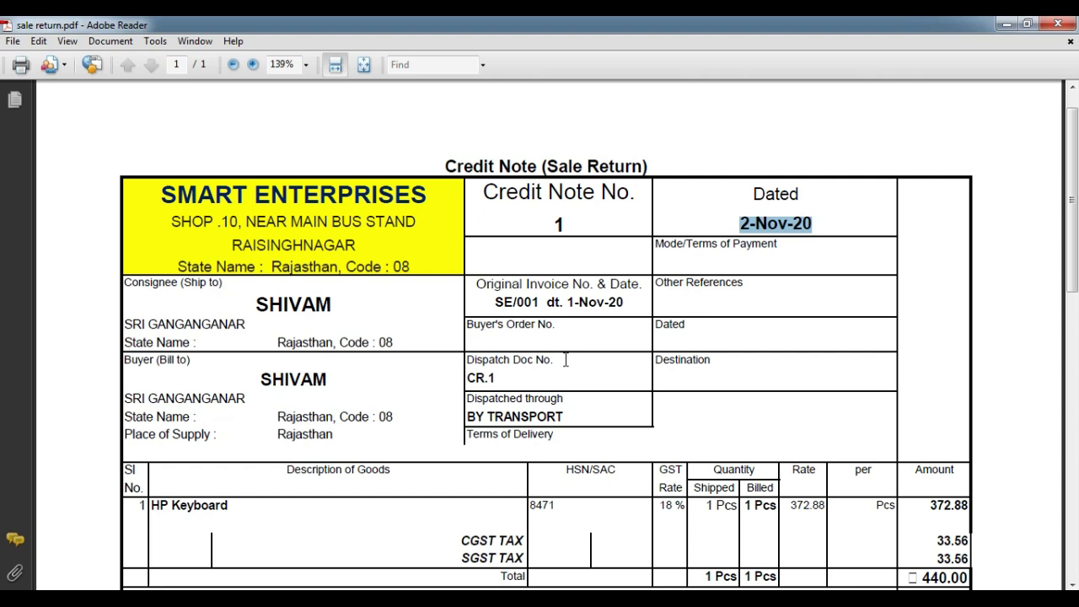
{"action": "scroll", "coordinate": [566, 360], "scroll_direction": "down", "scroll_amount": 1}
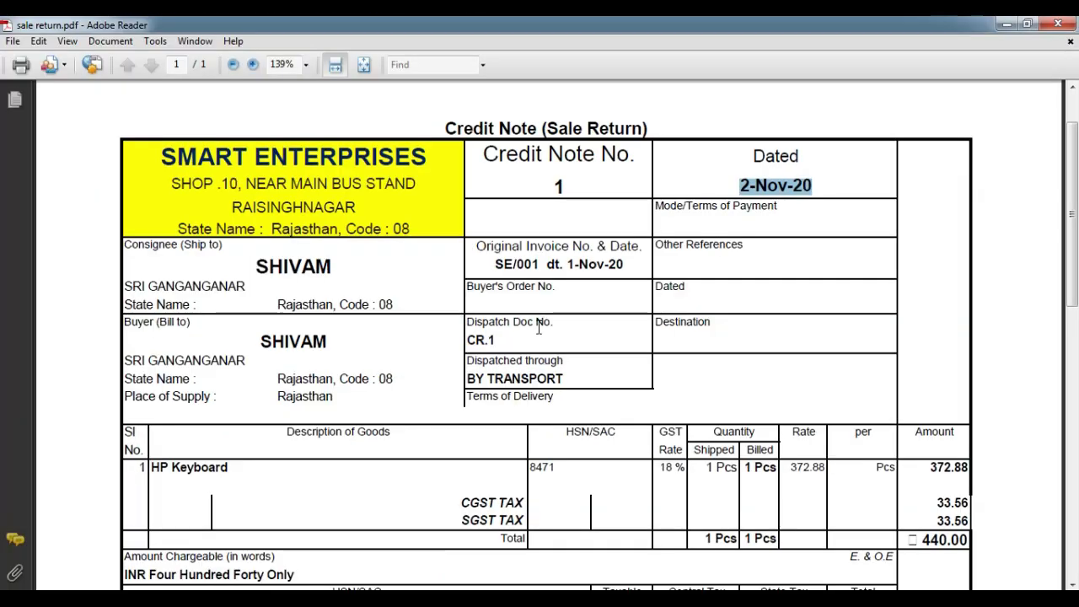
{"action": "scroll", "coordinate": [479, 403], "scroll_direction": "down", "scroll_amount": 3}
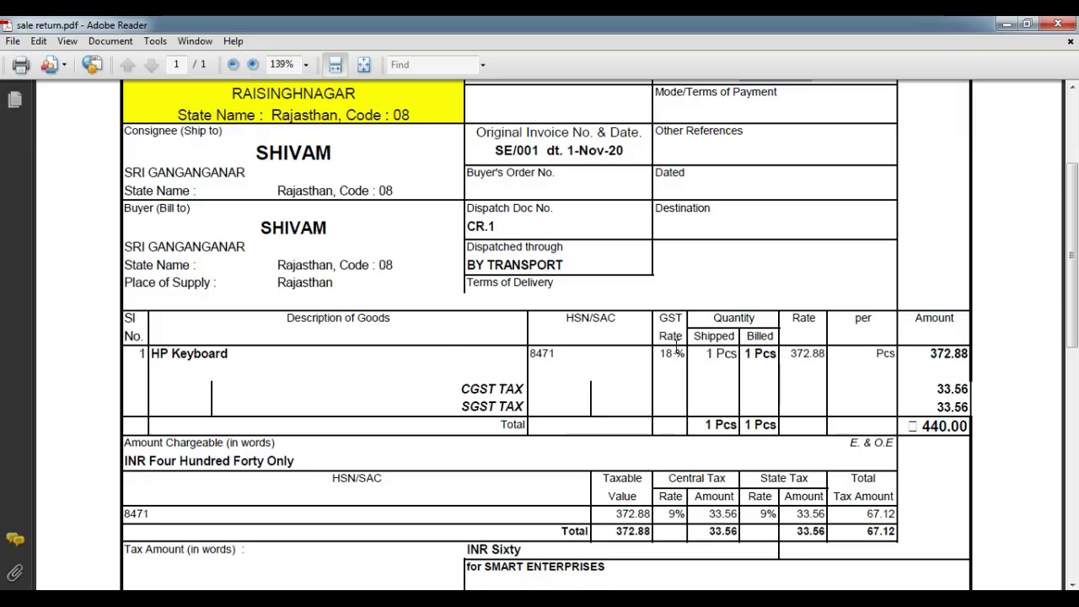
{"action": "scroll", "coordinate": [660, 356], "scroll_direction": "up", "scroll_amount": 2}
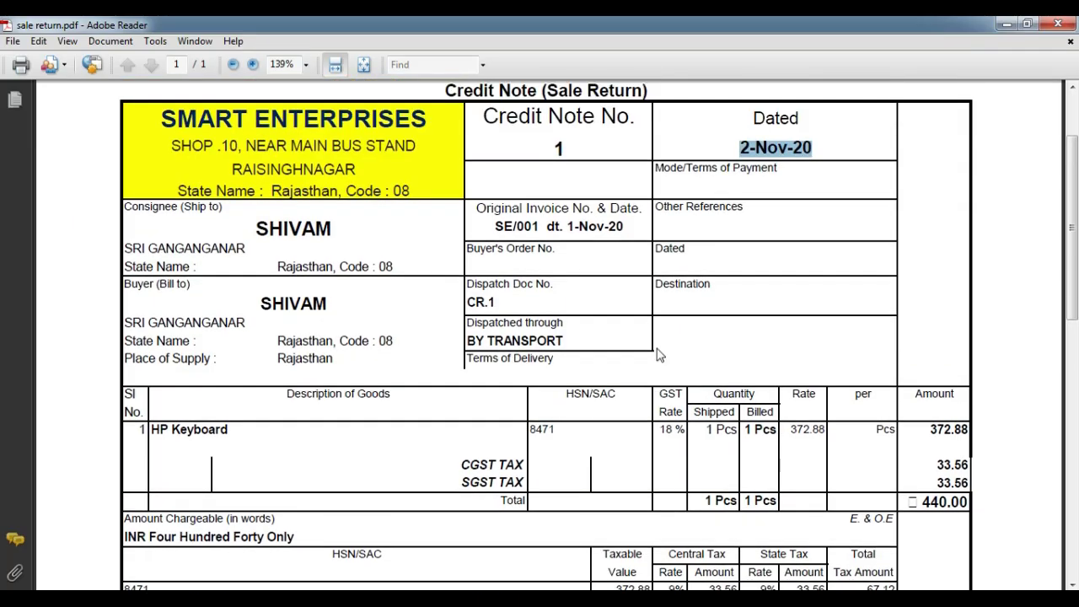
{"action": "scroll", "coordinate": [660, 356], "scroll_direction": "down", "scroll_amount": 1}
Switch back to TallyPrime, change the voucher type to Credit Note, and select the customer from the sale return as the party
{"action": "key", "text": "alt+Tab"}
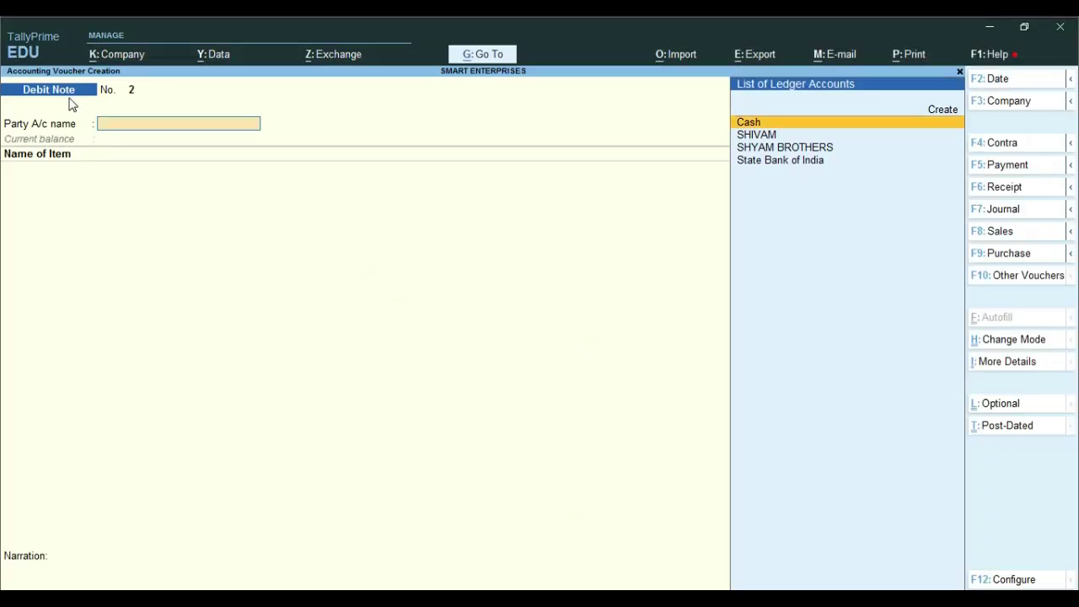
{"action": "key", "text": "alt"}
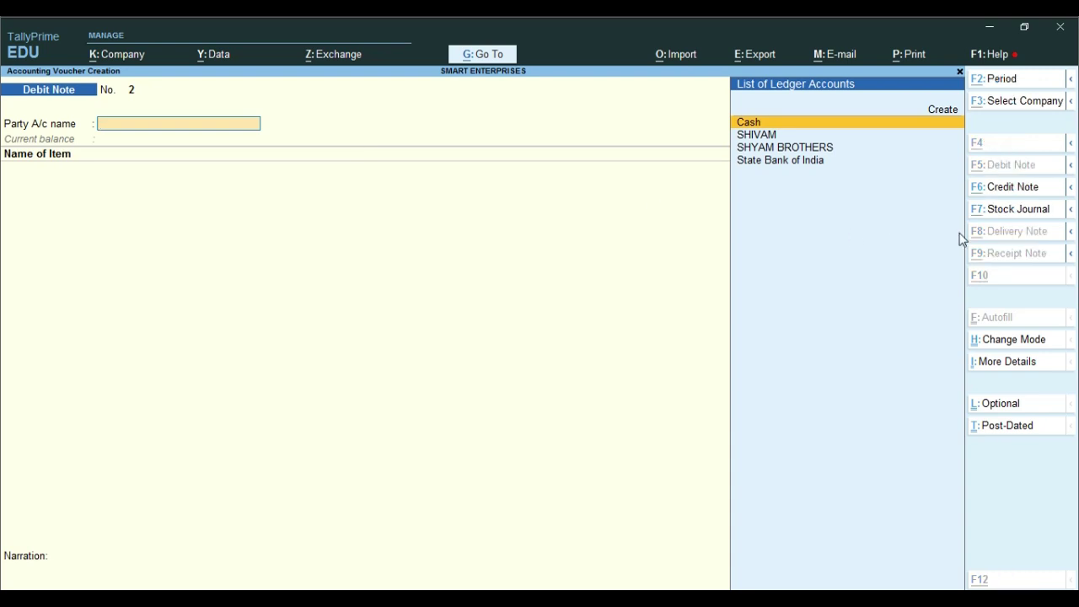
{"action": "left_click", "coordinate": [1011, 192]}
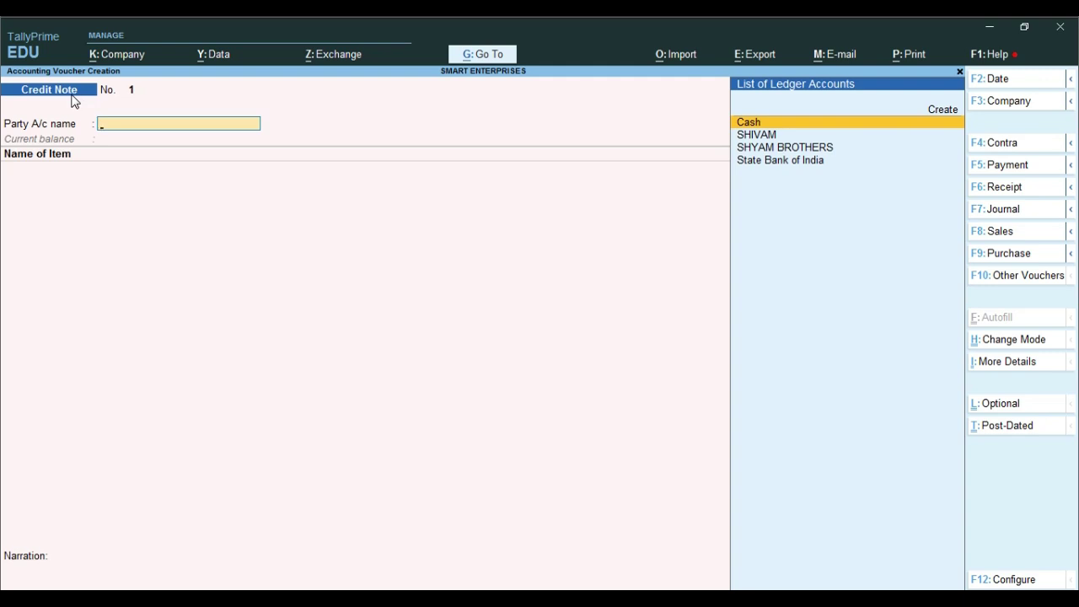
{"action": "key", "text": "Down"}
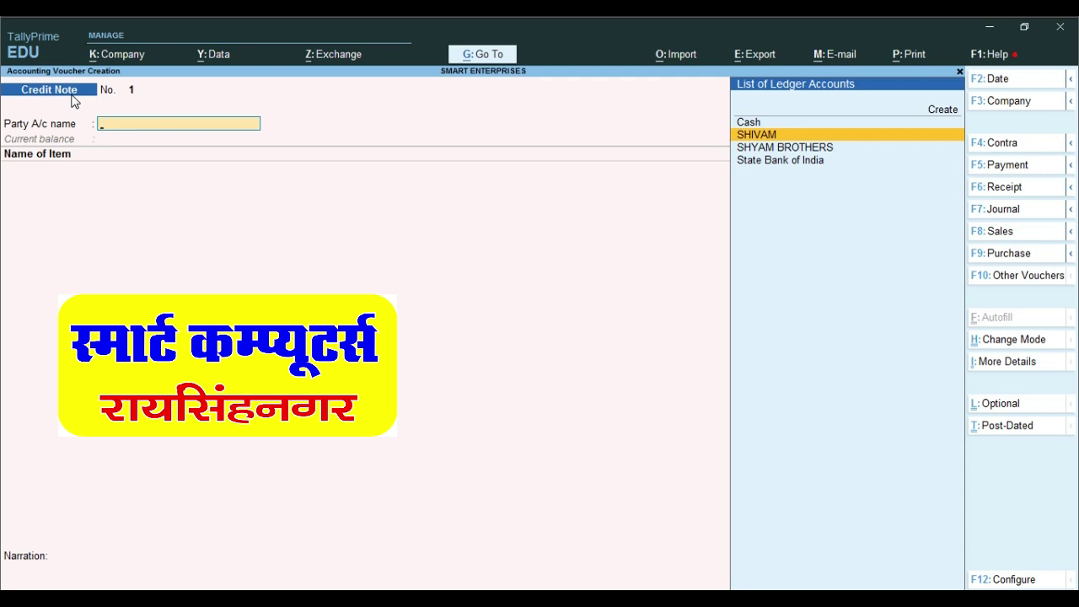
{"action": "key", "text": "Return"}
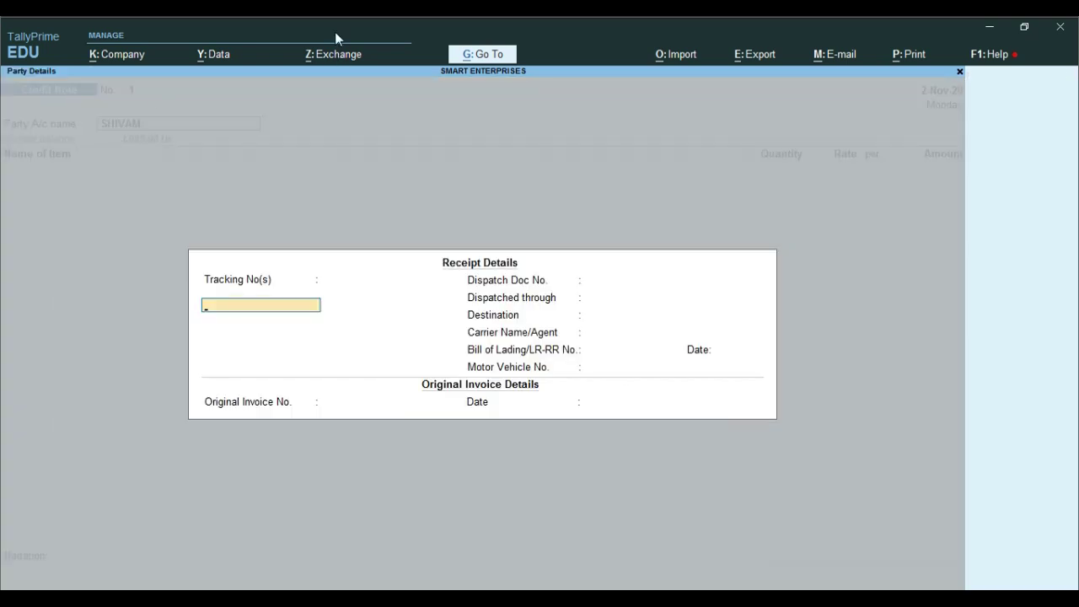